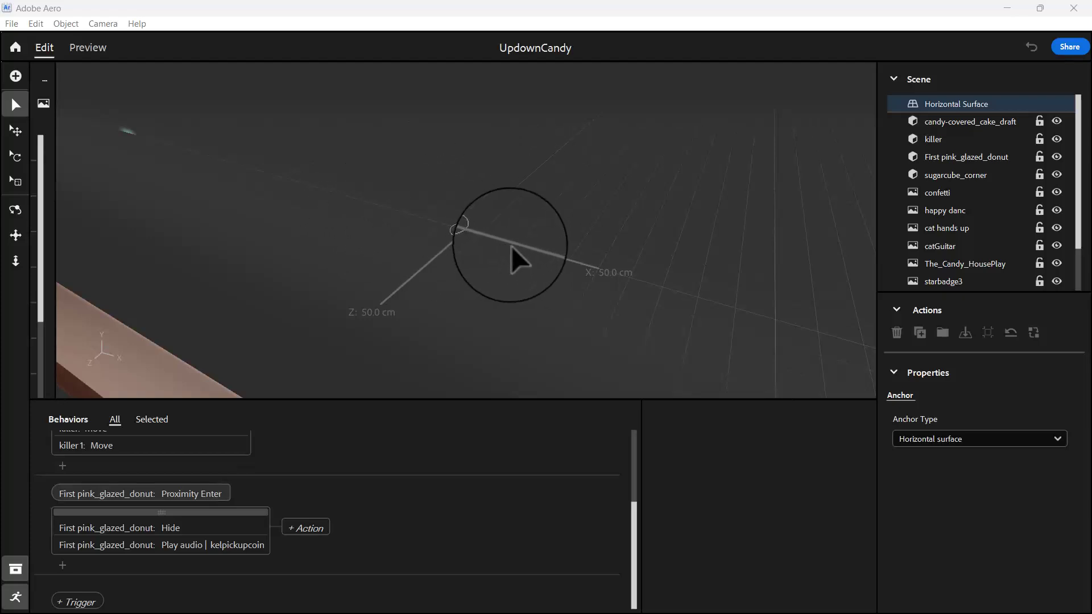
Zoom out and orbit to frame the donut through the cat guitarist, then select the blue killer object.
scroll(511, 246, "up", 2)
scroll(511, 245, "down", 2)
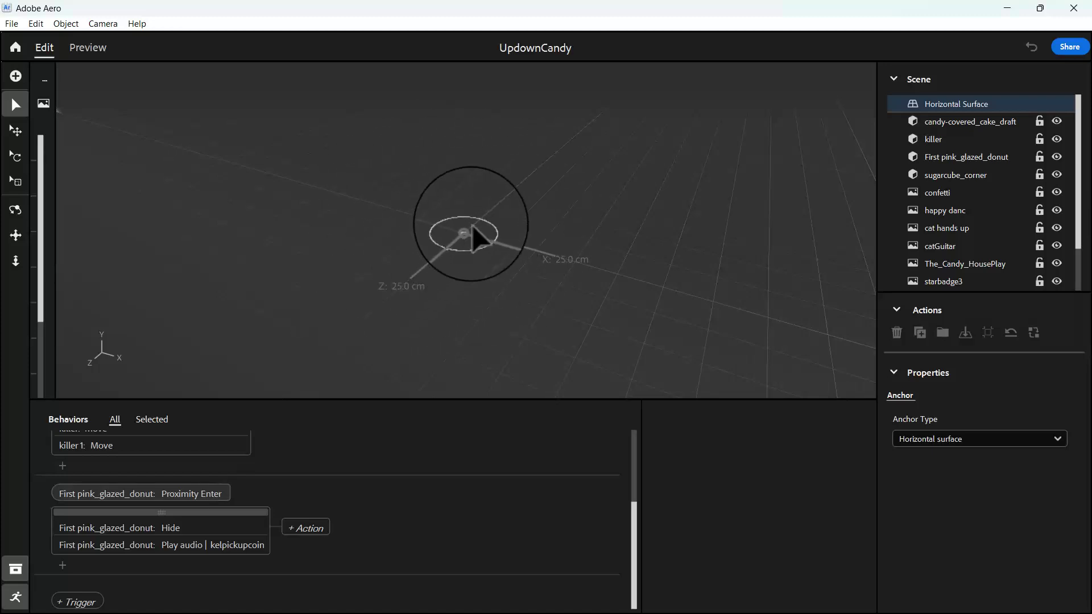
scroll(472, 225, "down", 3)
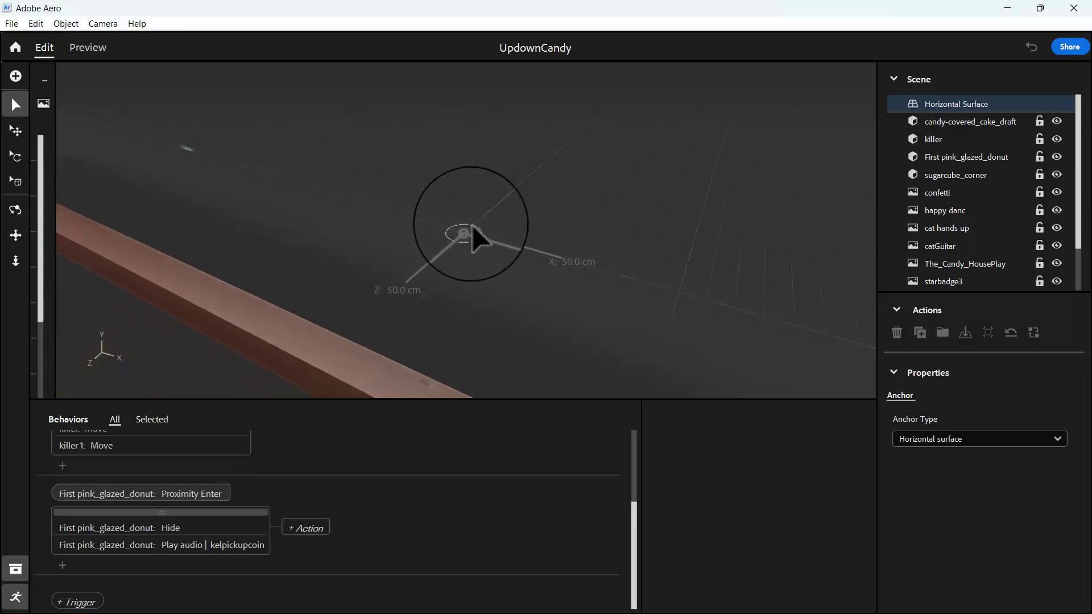
scroll(472, 224, "down", 3)
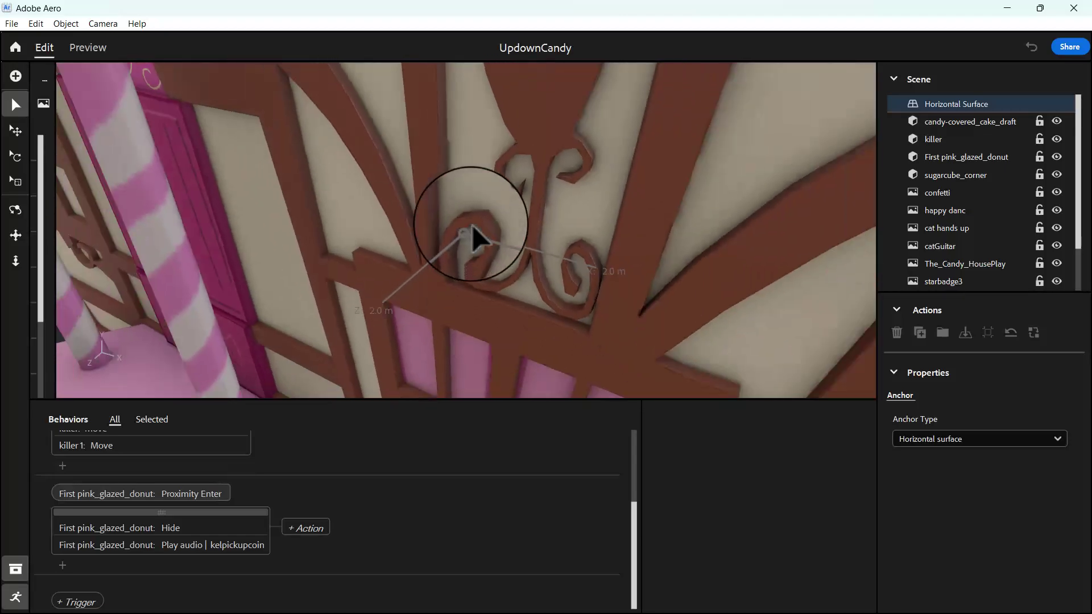
scroll(473, 227, "down", 3)
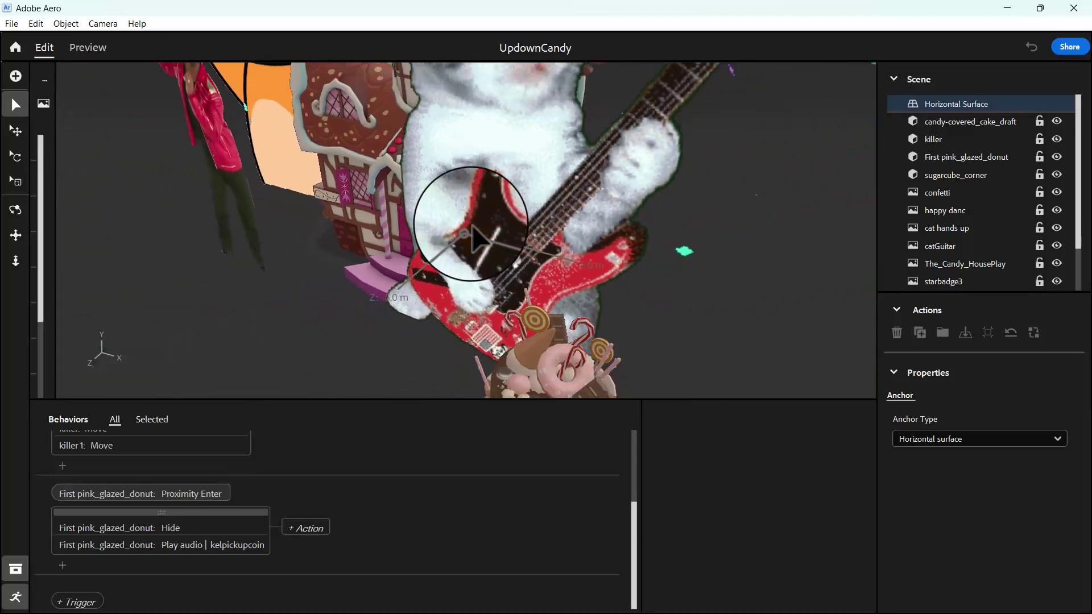
scroll(472, 225, "down", 4)
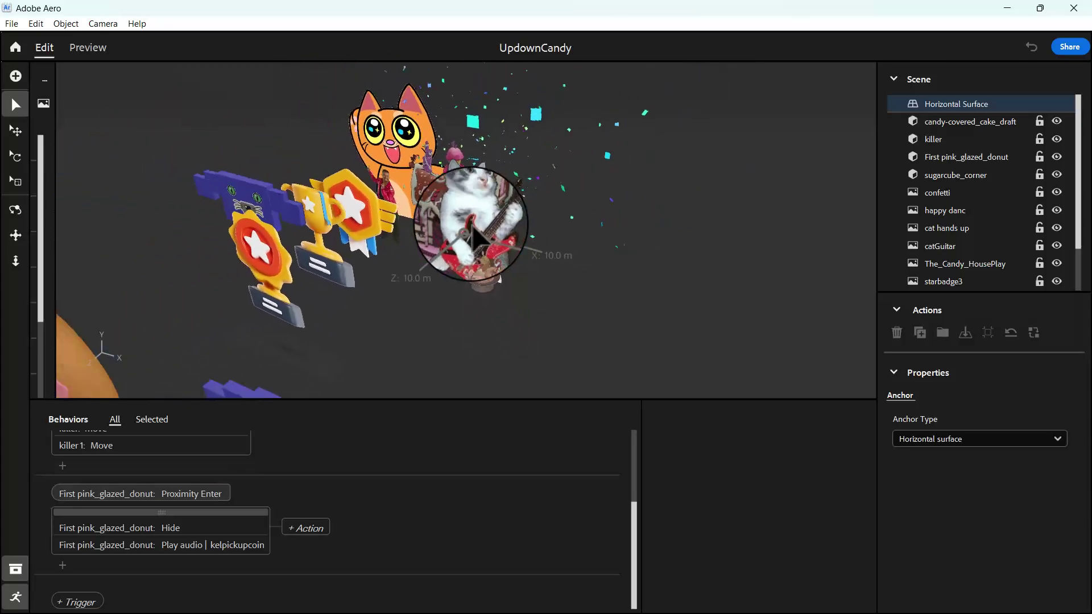
scroll(472, 236, "down", 4)
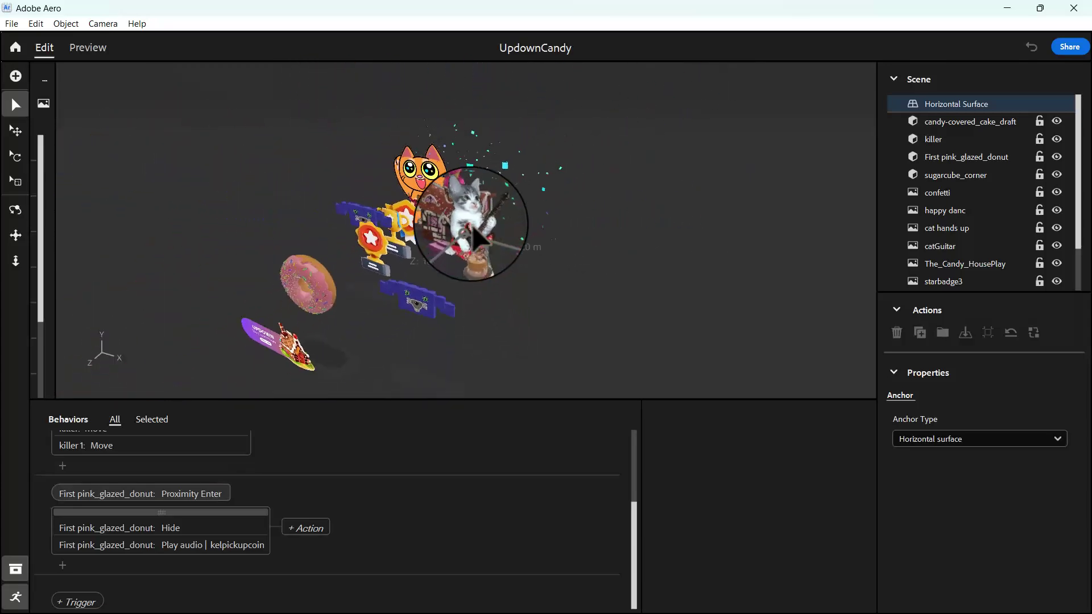
left_click_drag(475, 236, 538, 273)
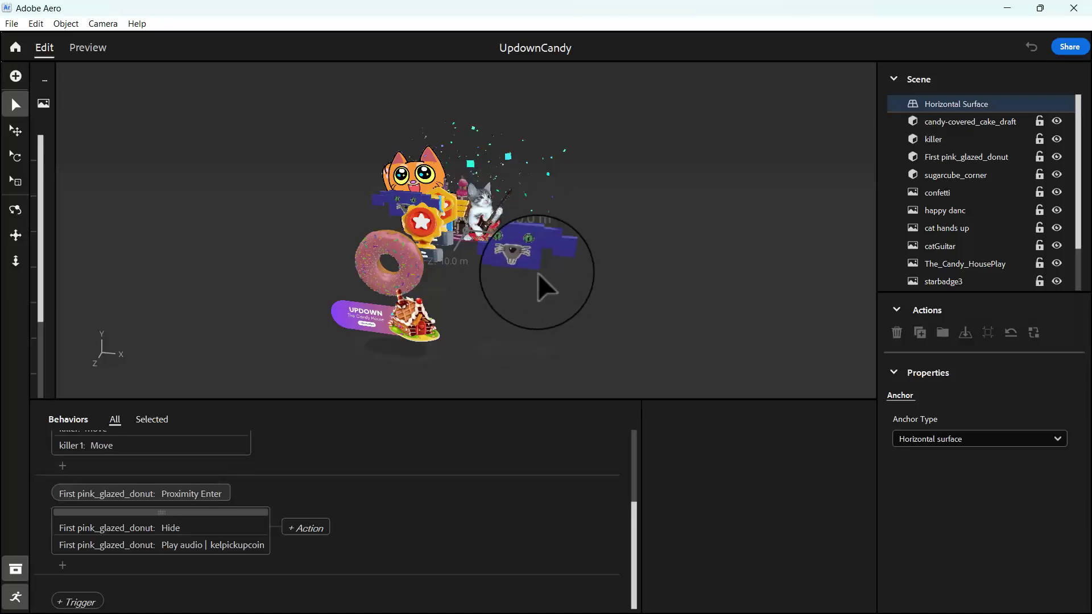
left_click(521, 247)
Move the blue killer object toward the cat, then duplicate the First pink_glazed_donut.
left_click_drag(445, 217, 406, 206)
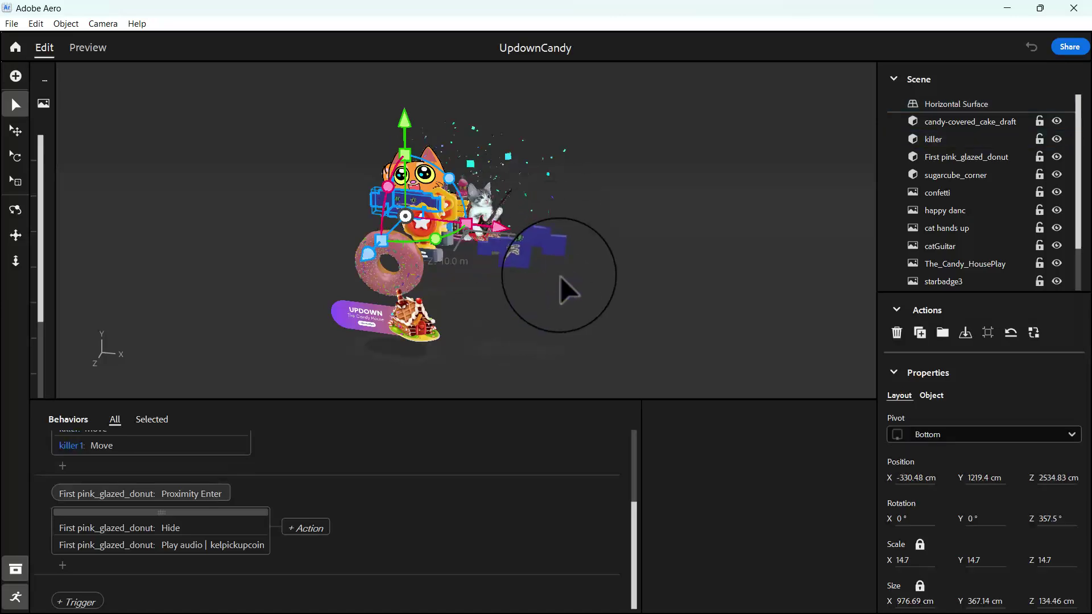
left_click_drag(599, 292, 496, 298)
key("v")
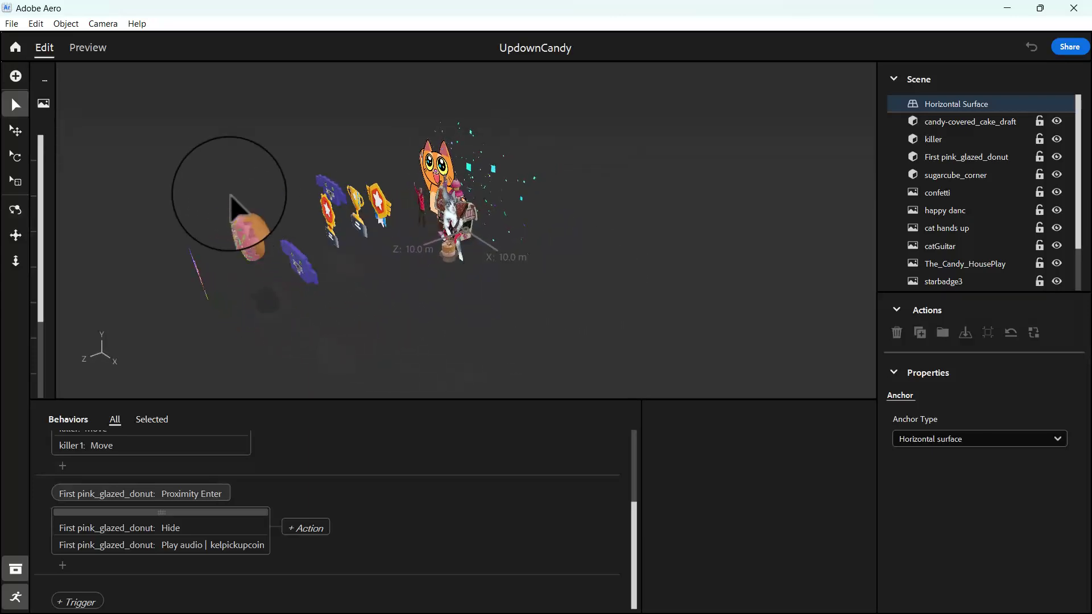
left_click(251, 231)
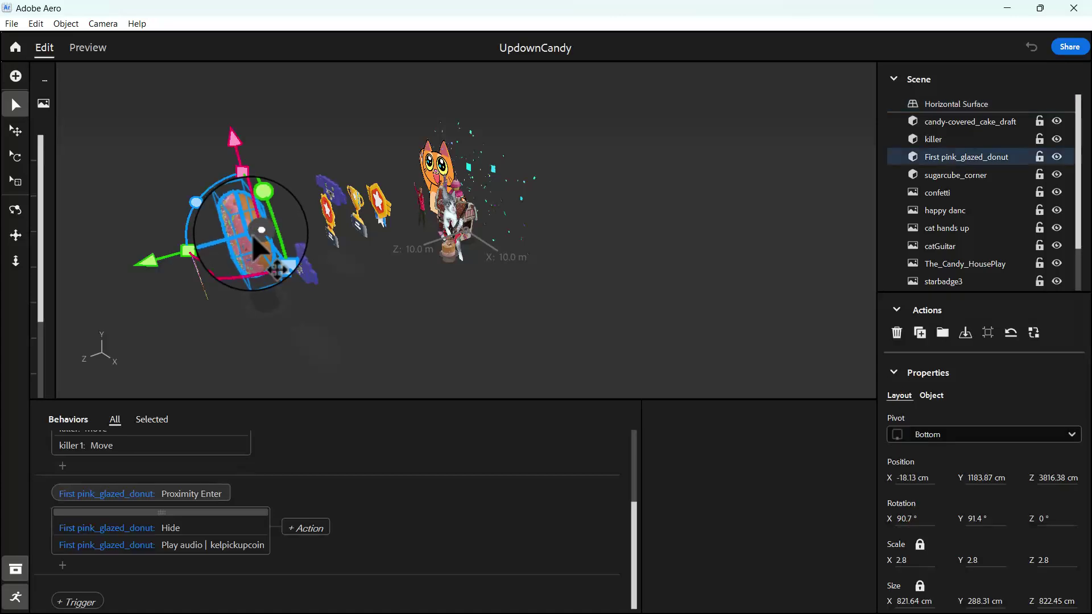
left_click(920, 333)
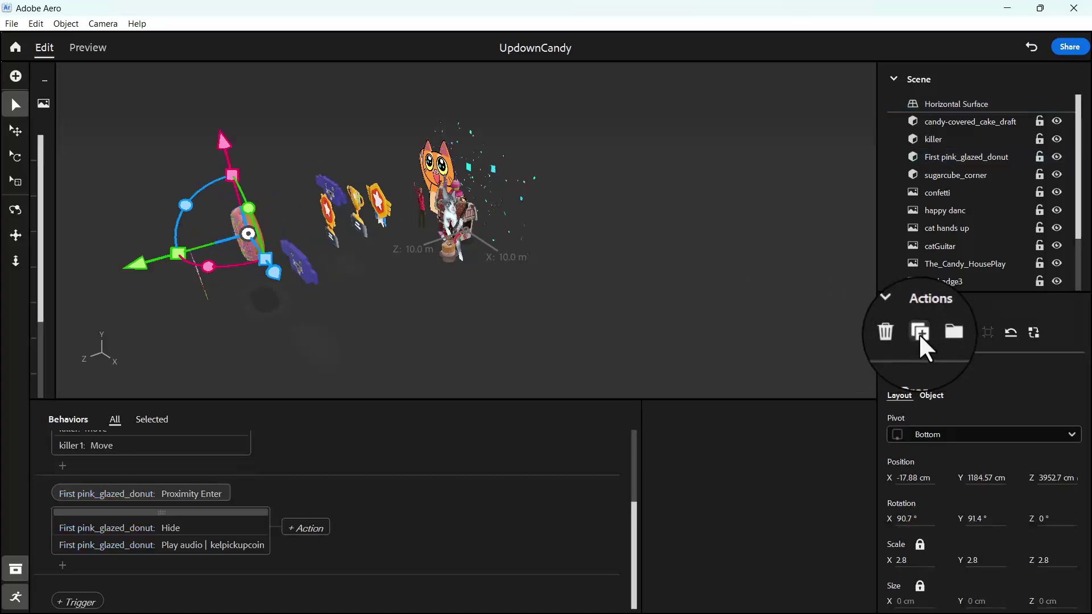
Position the donut copy beside the cat guitarist and resize it to scale 2.2.
left_click_drag(149, 265, 339, 231)
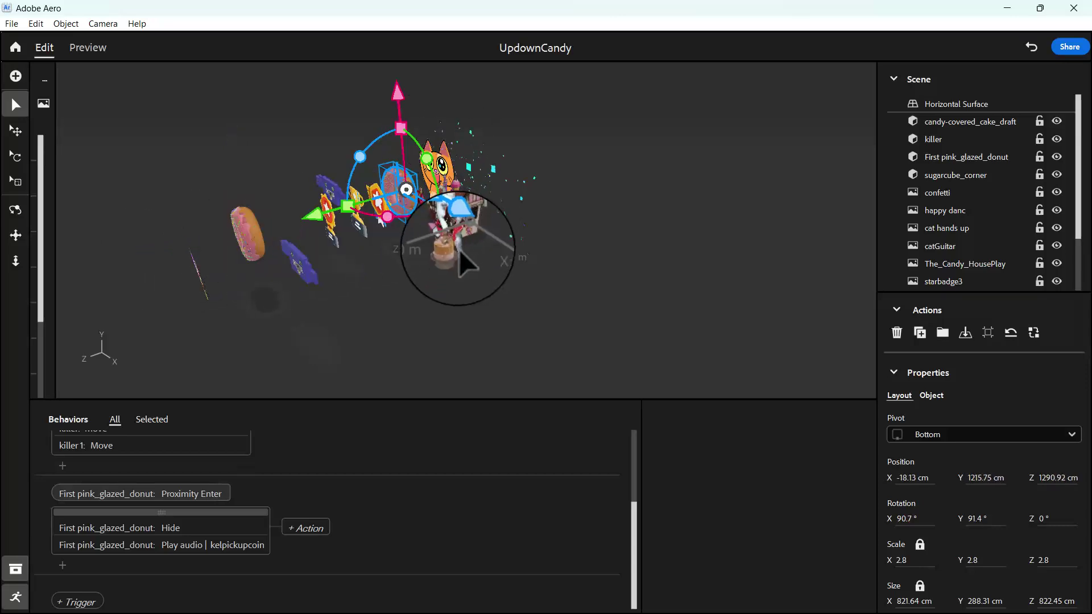
scroll(516, 257, "up", 5)
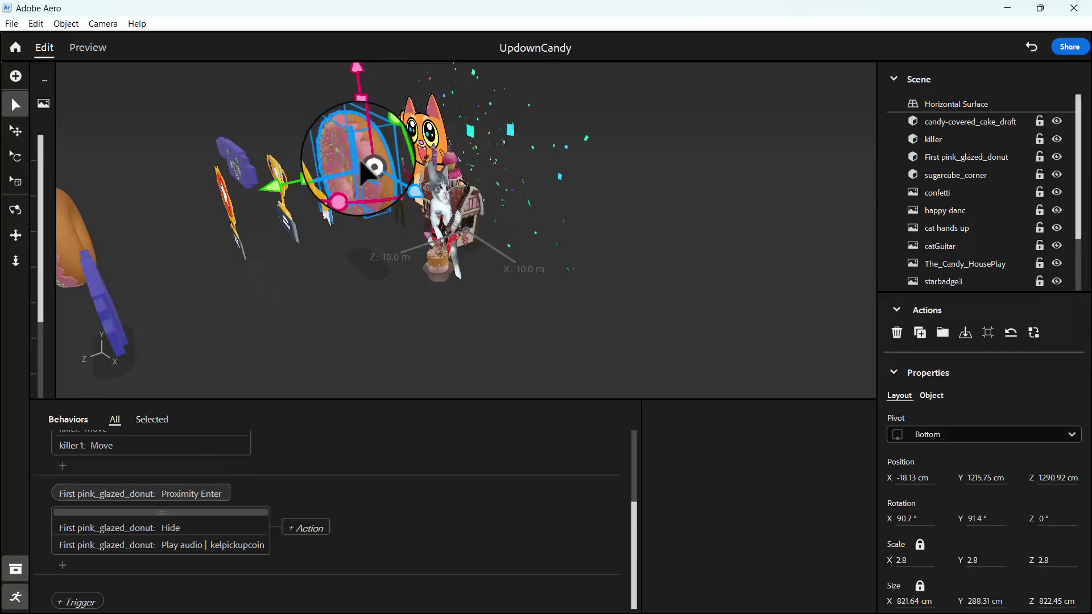
left_click_drag(361, 100, 365, 124)
left_click_drag(357, 165, 296, 191)
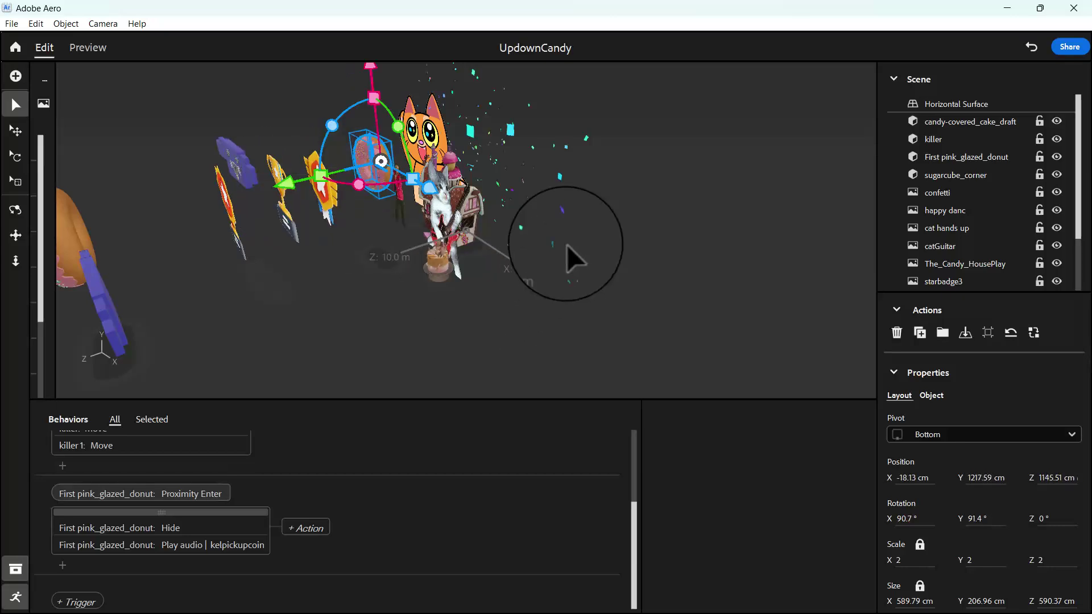
right_click_drag(568, 245, 565, 132)
left_click_drag(529, 108, 533, 134)
right_click_drag(623, 161, 432, 168)
left_click_drag(376, 155, 377, 150)
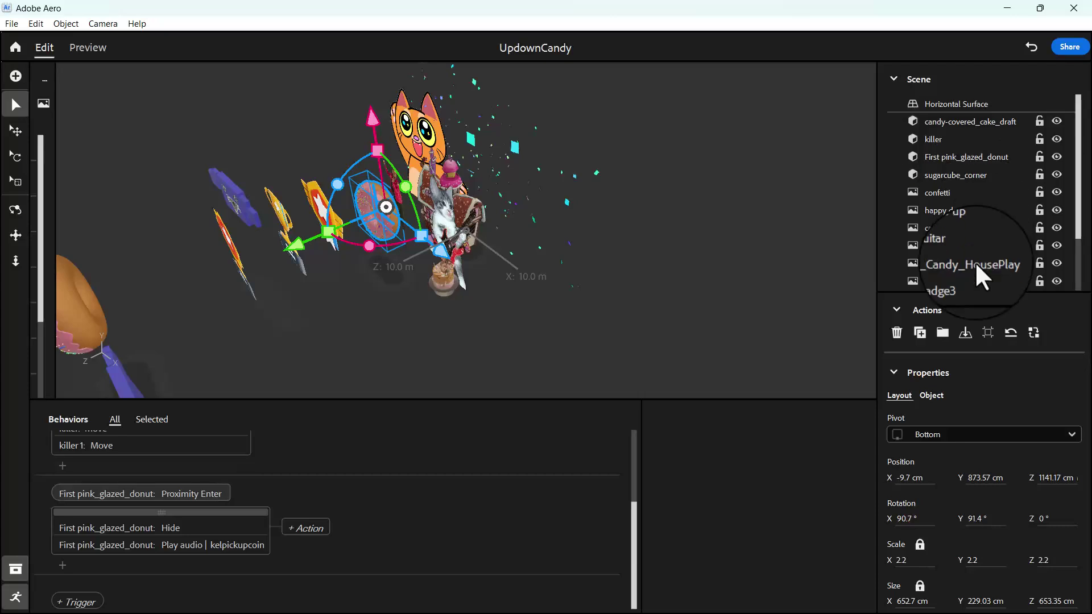
Rename the donut copy in the Scene list to 'last pink_glazed_donut' and reselect it.
scroll(968, 267, "down", 2)
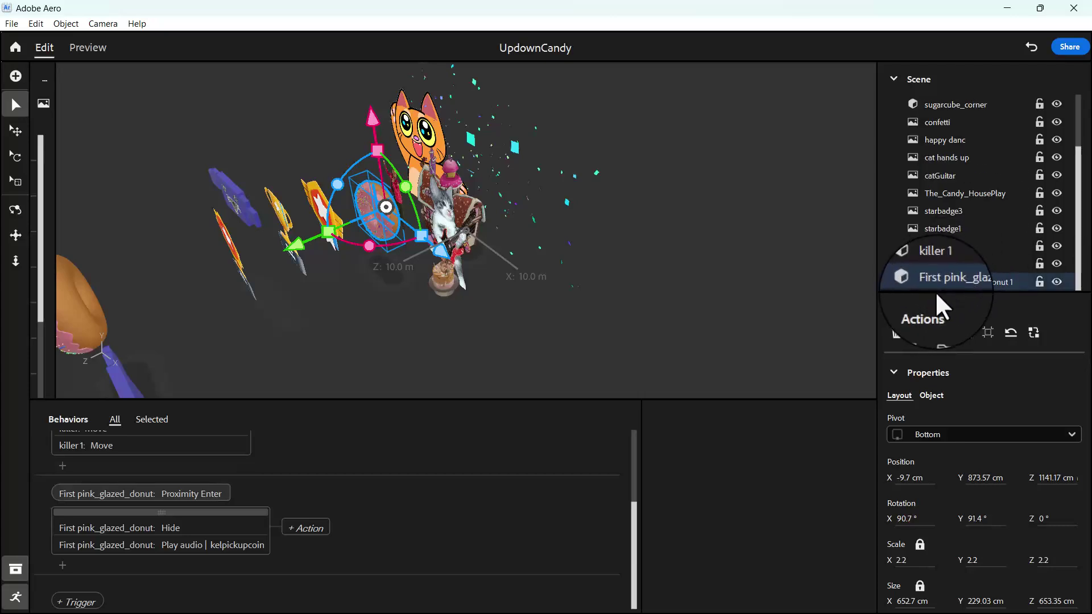
scroll(951, 245, "up", 2)
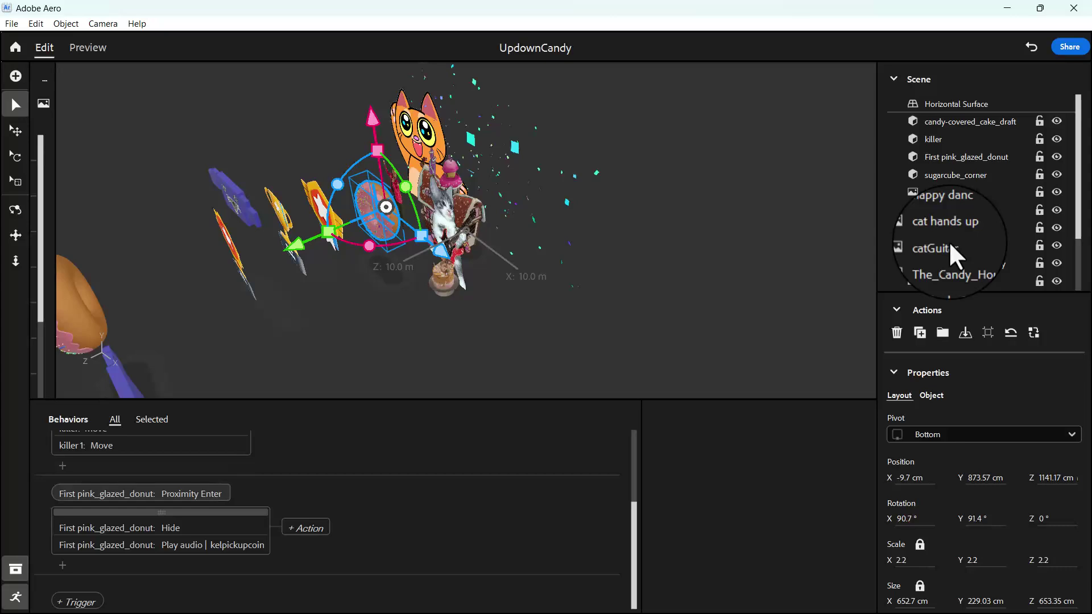
scroll(949, 241, "down", 2)
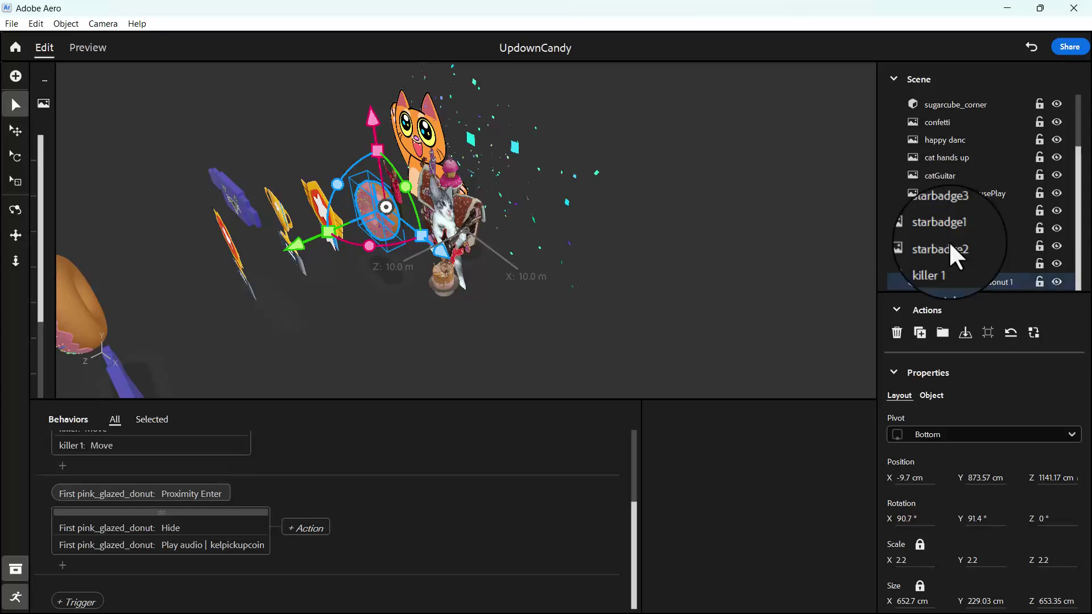
double_click(947, 282)
left_click(941, 281)
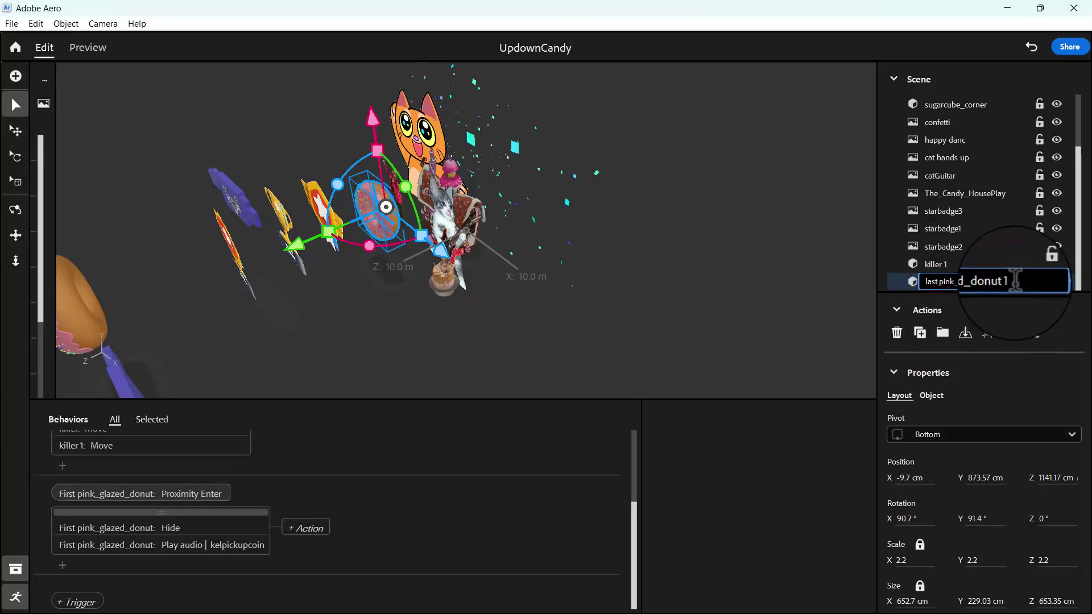
key("Return")
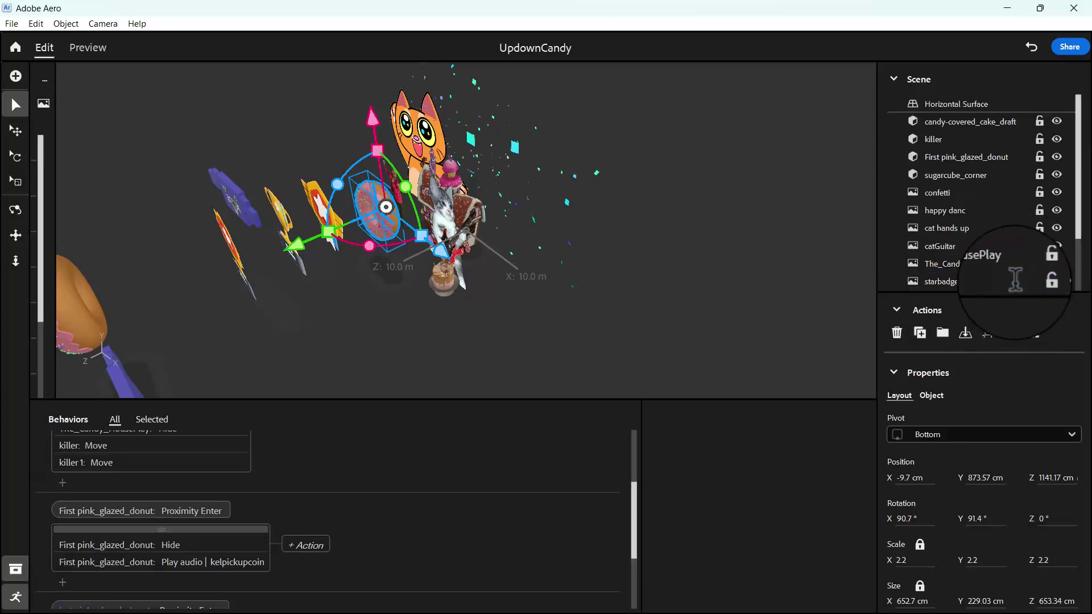
left_click(493, 227)
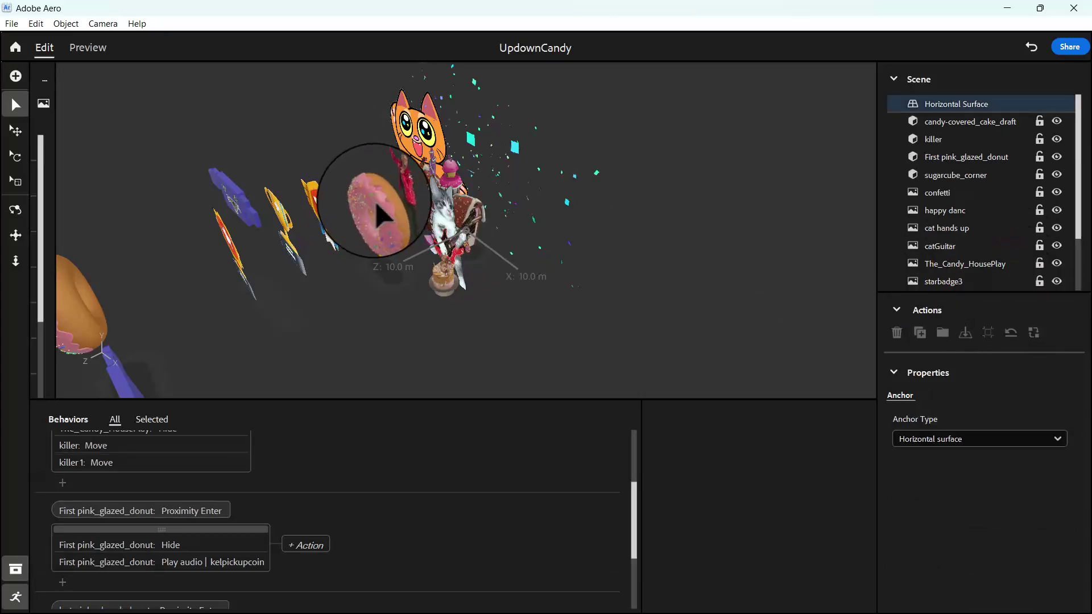
left_click(367, 204)
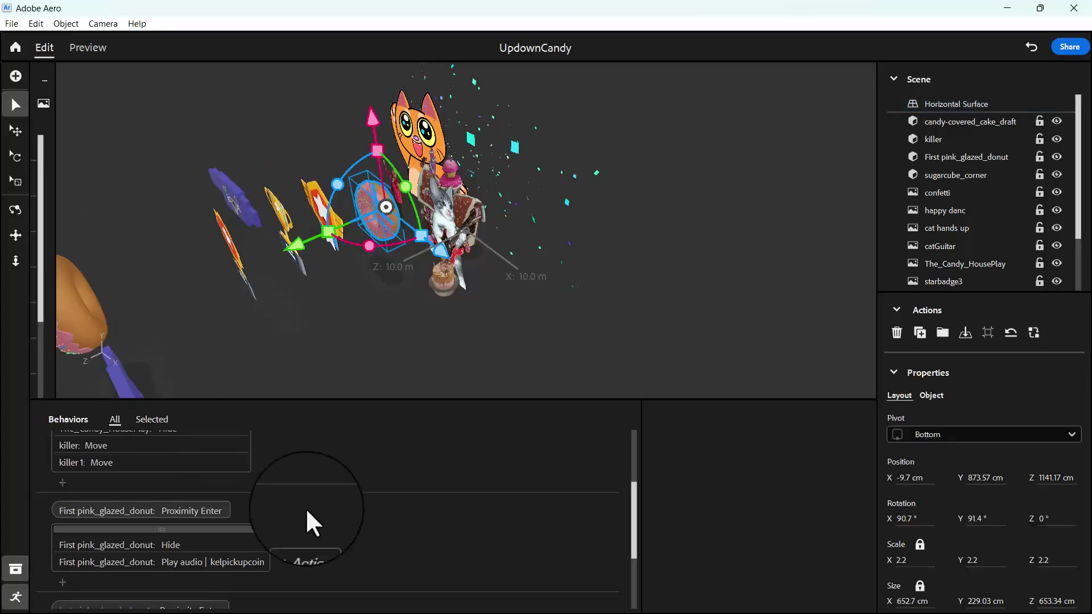
Add a second trigger to the donut copy and change it from Tap to Proximity Enter at 10 cm.
scroll(307, 510, "down", 2)
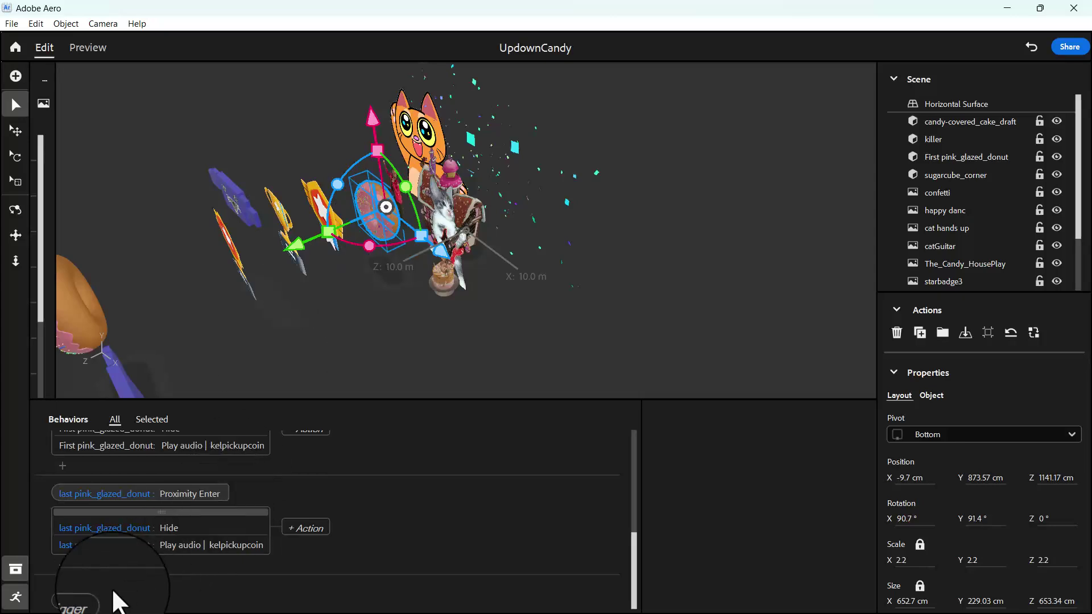
left_click(82, 605)
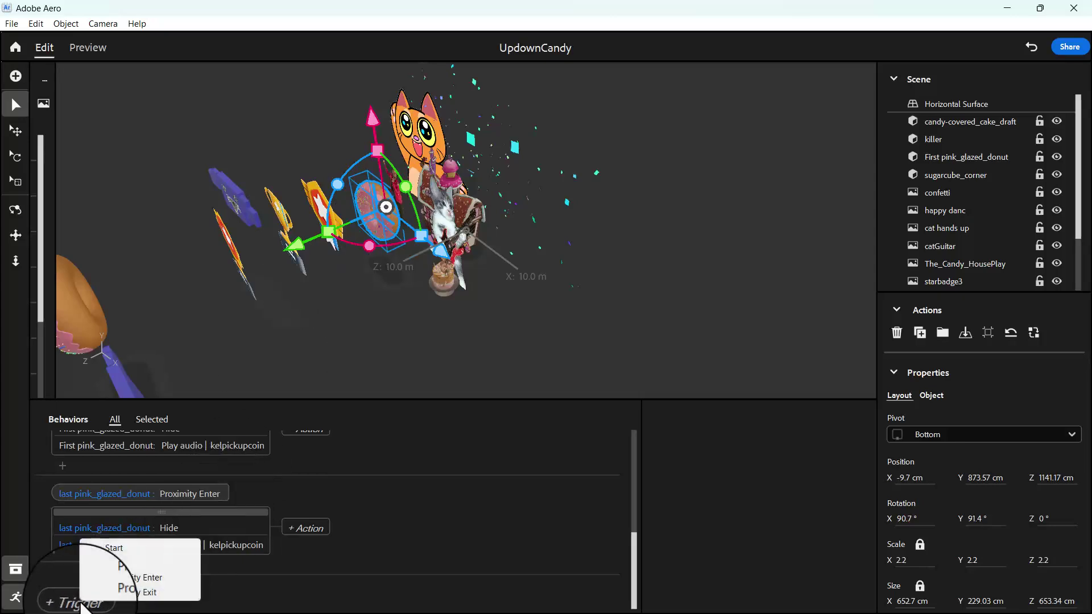
left_click(124, 564)
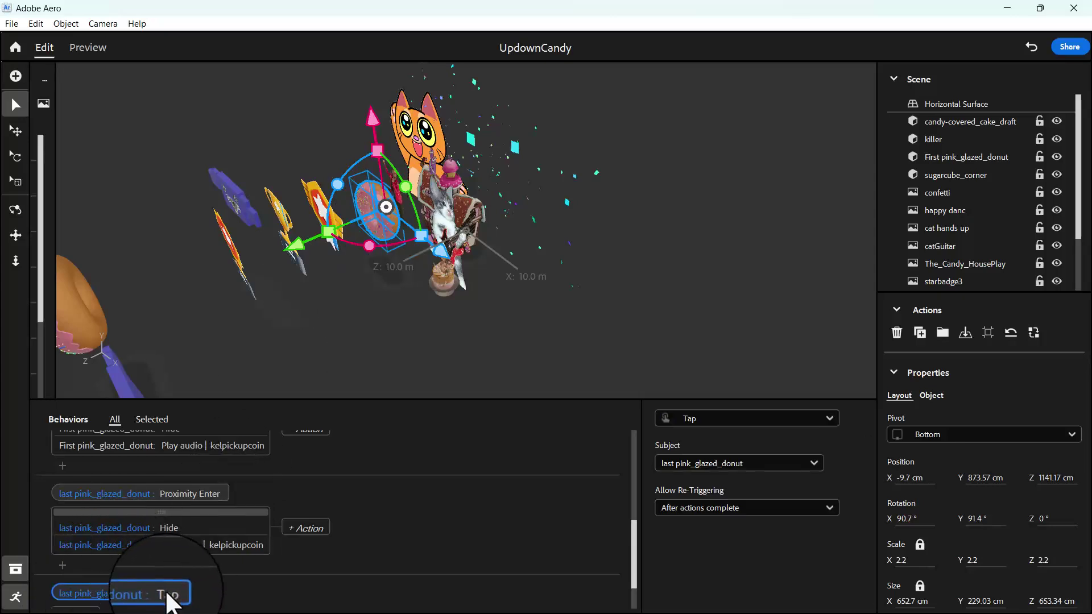
left_click(831, 418)
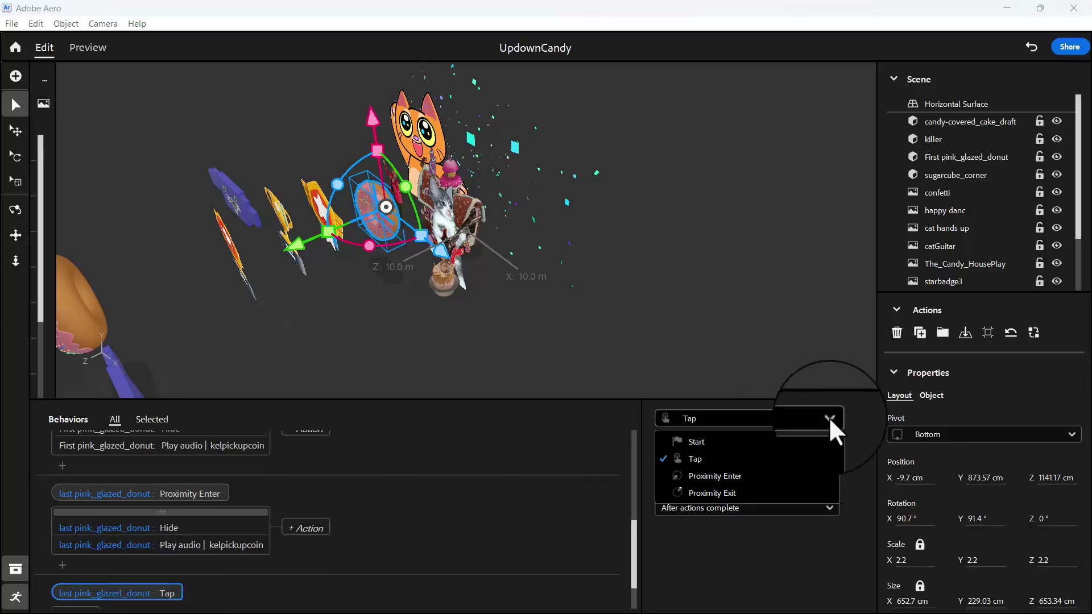
left_click(732, 476)
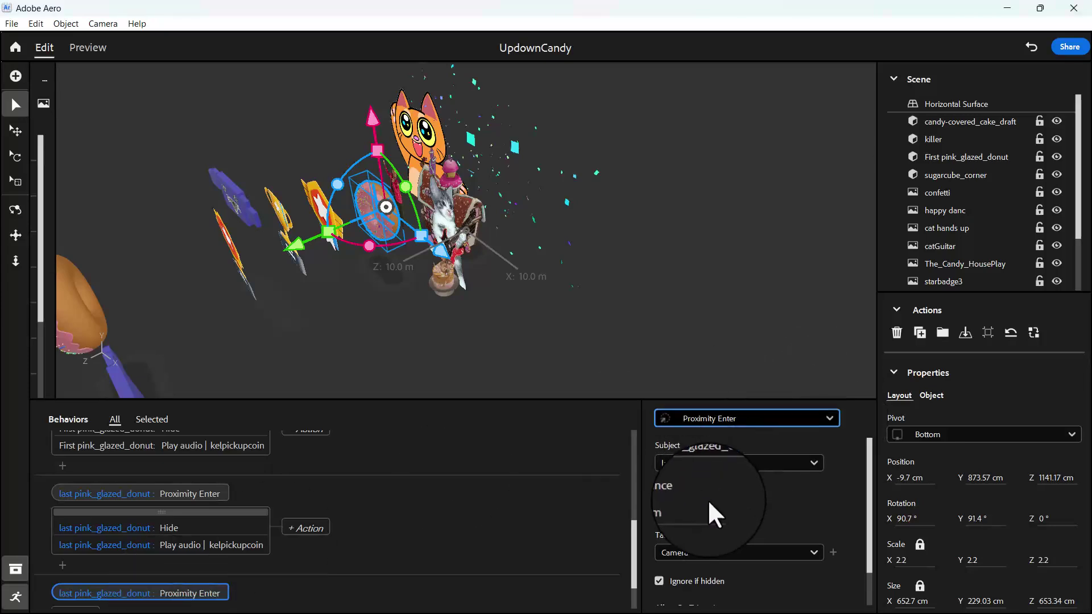
scroll(732, 514, "down", 1)
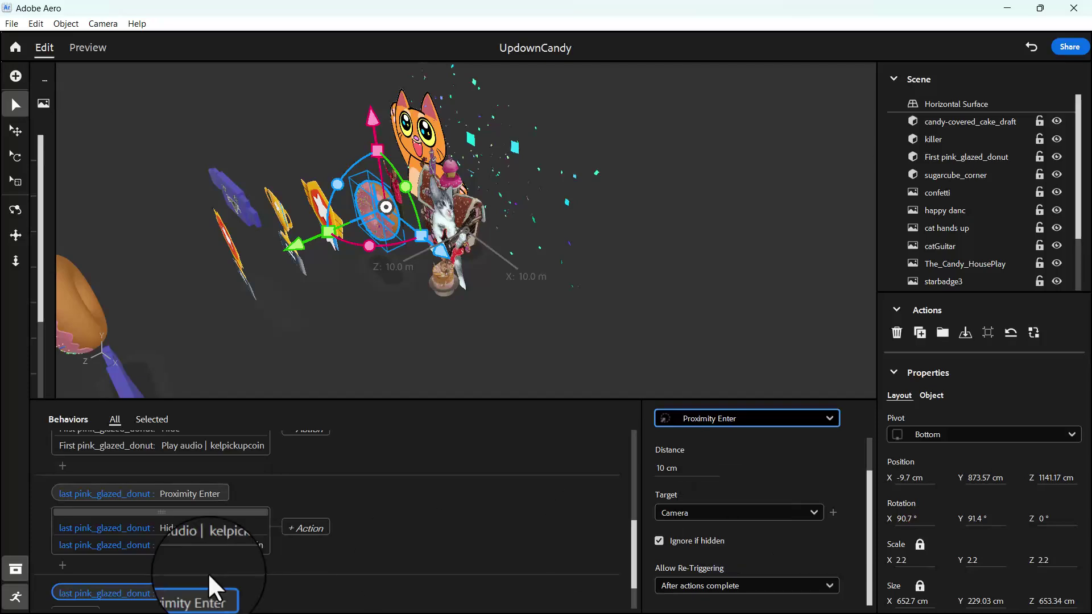
scroll(206, 568, "down", 1)
left_click(86, 558)
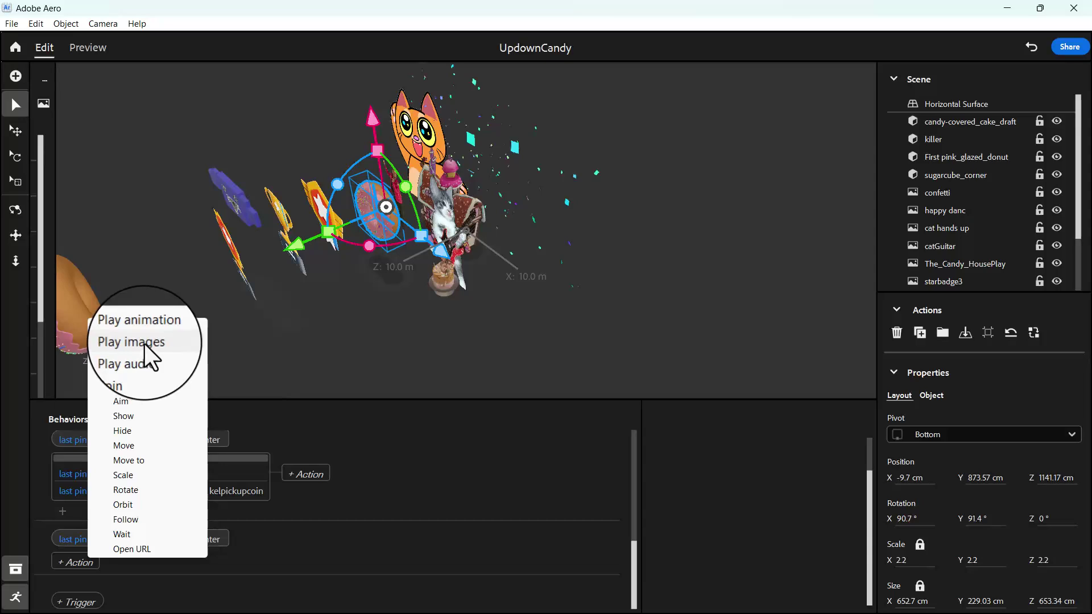
Add a confetti Play images action to the second Proximity Enter, loop it infinitely, and preview.
left_click(496, 307)
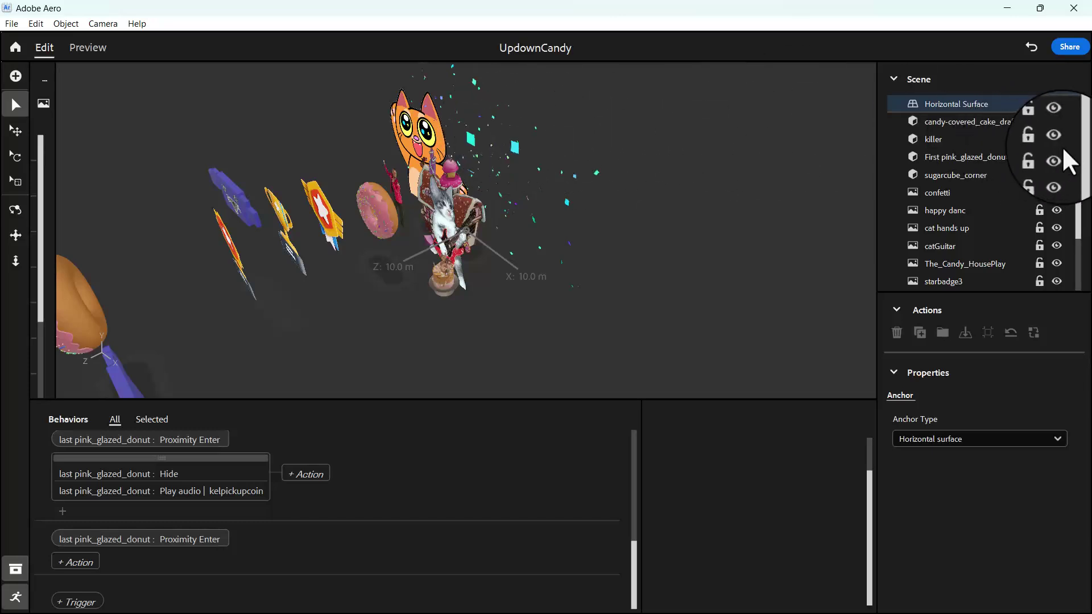
left_click(970, 193)
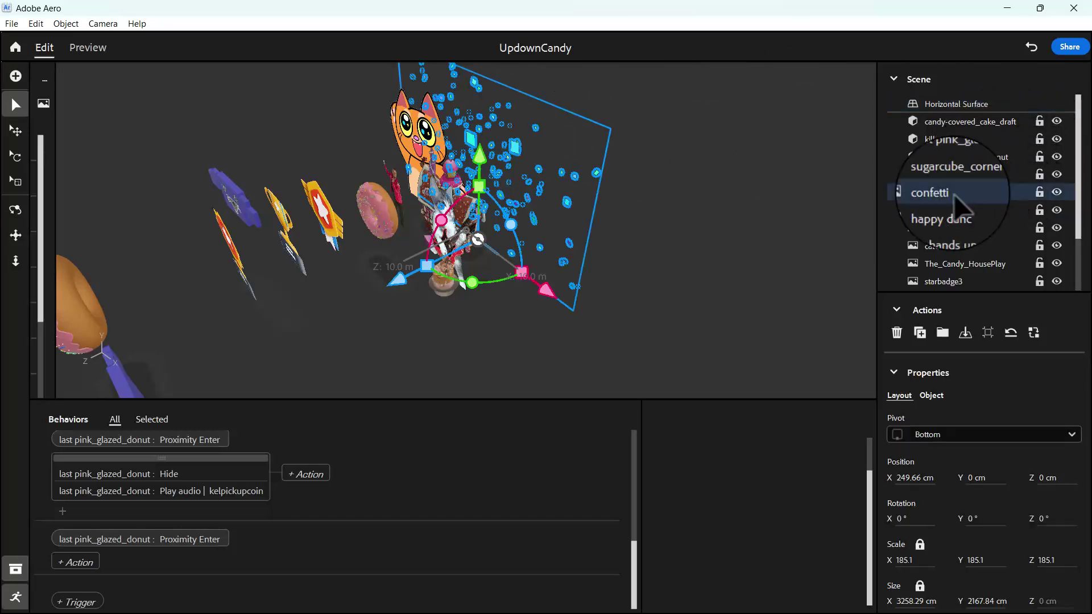
left_click(71, 563)
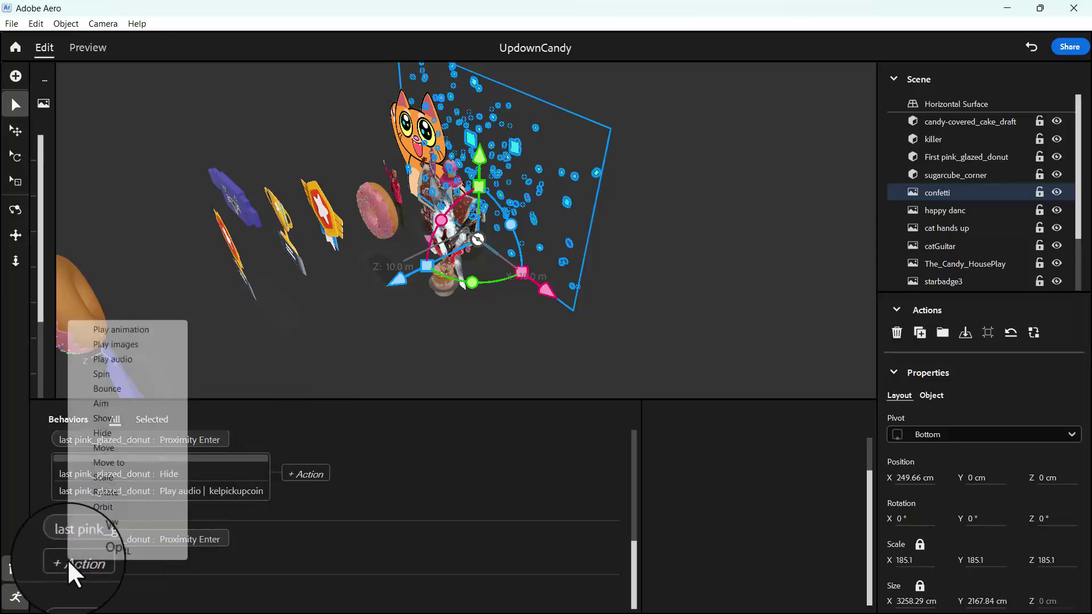
left_click(138, 347)
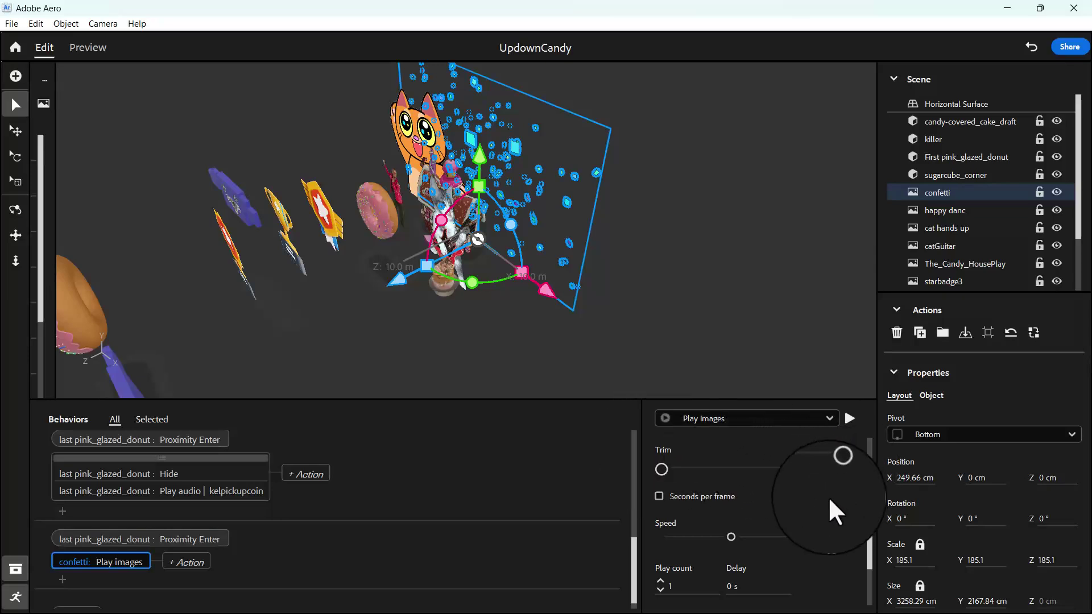
scroll(773, 499, "down", 2)
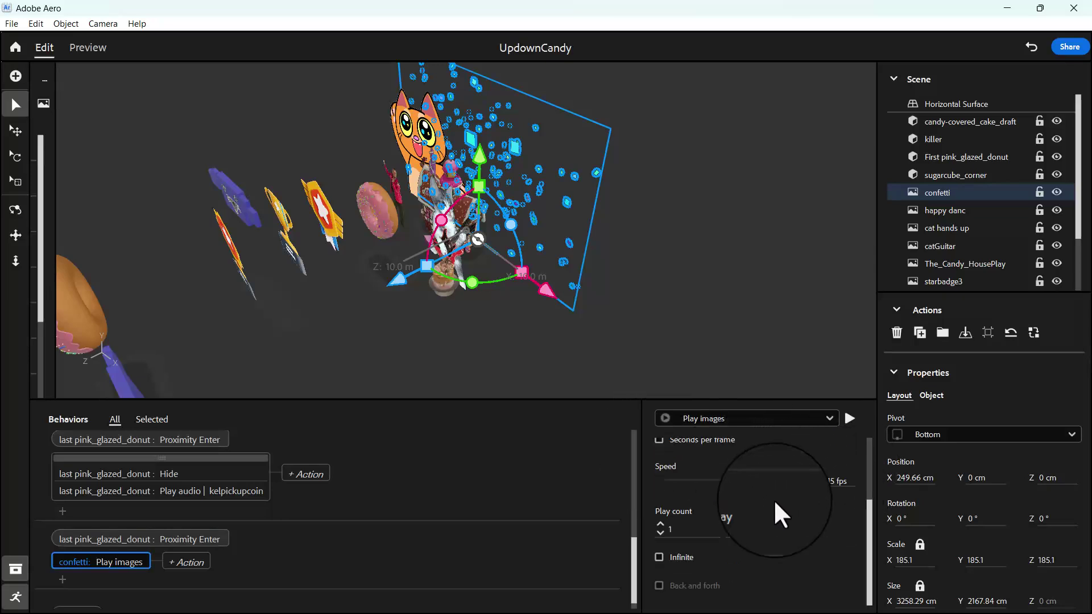
left_click(658, 557)
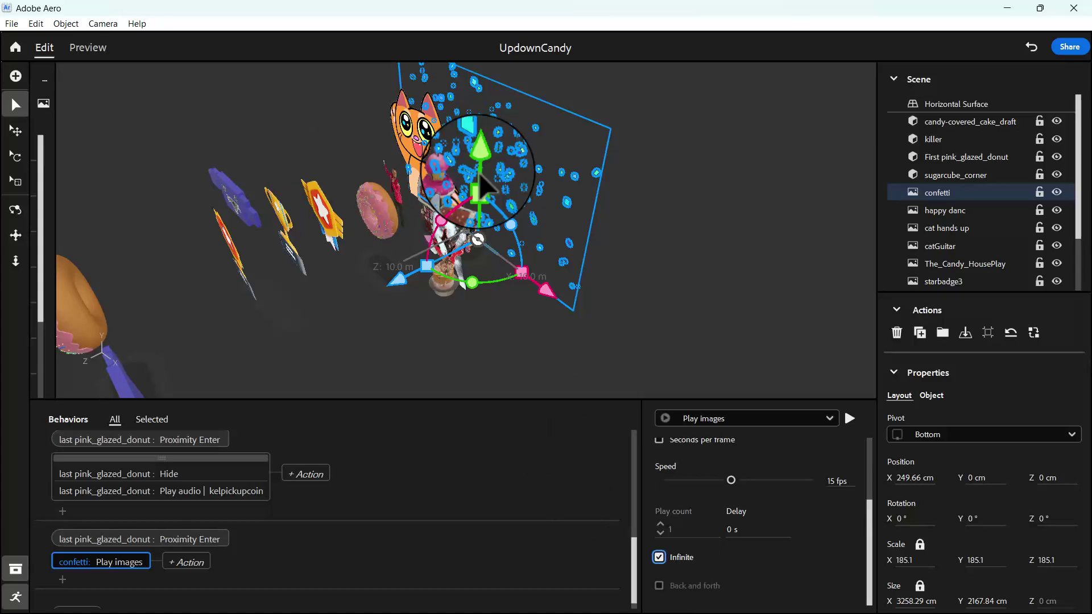
left_click(847, 421)
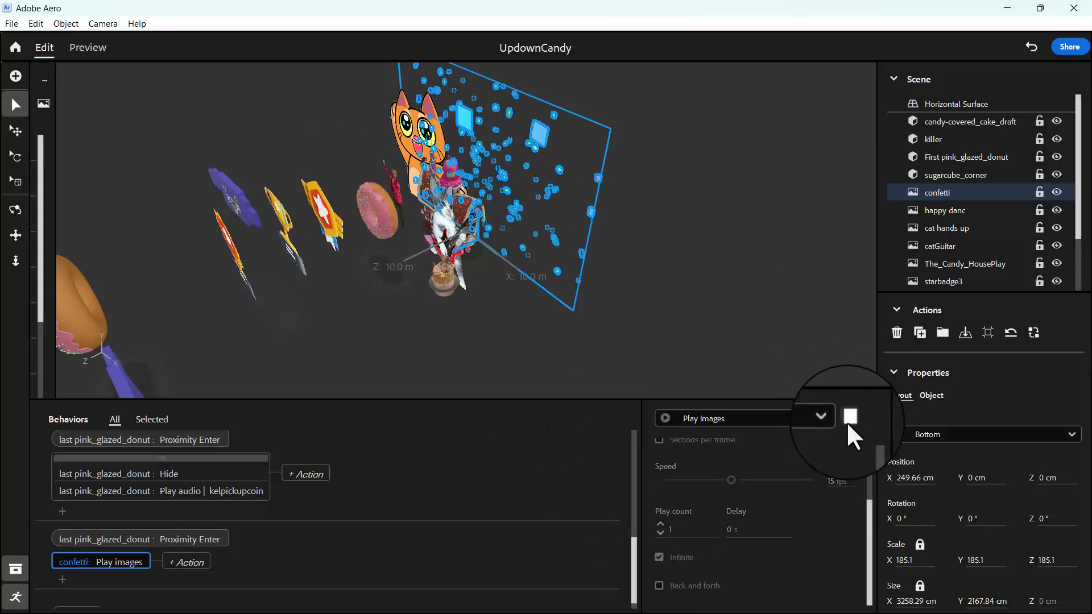
left_click(849, 419)
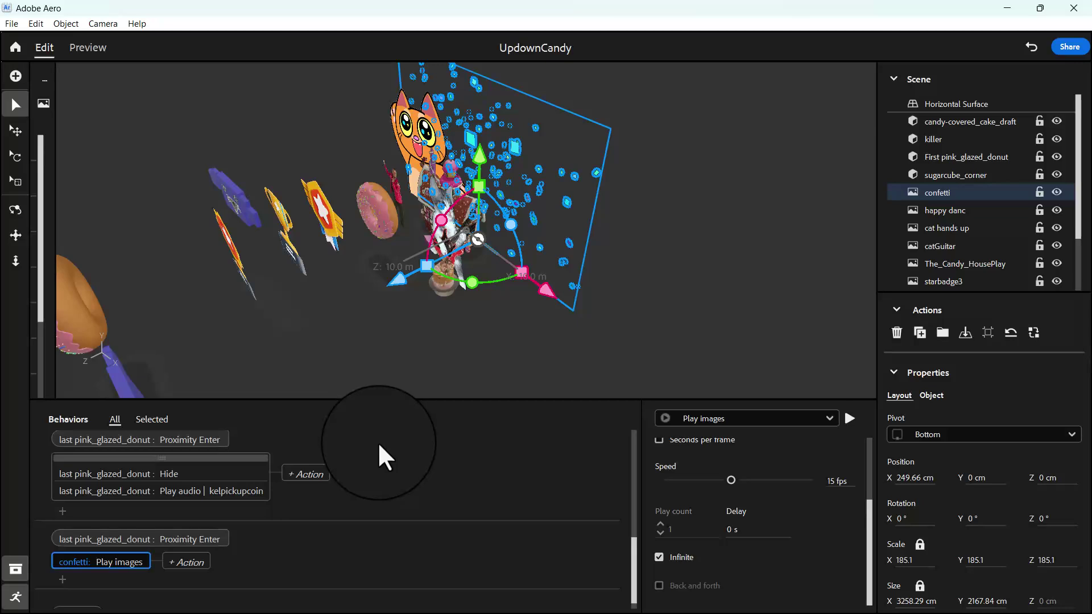
Add a happy danc action, switch it to Play images with Infinite looping, and preview.
left_click(397, 184)
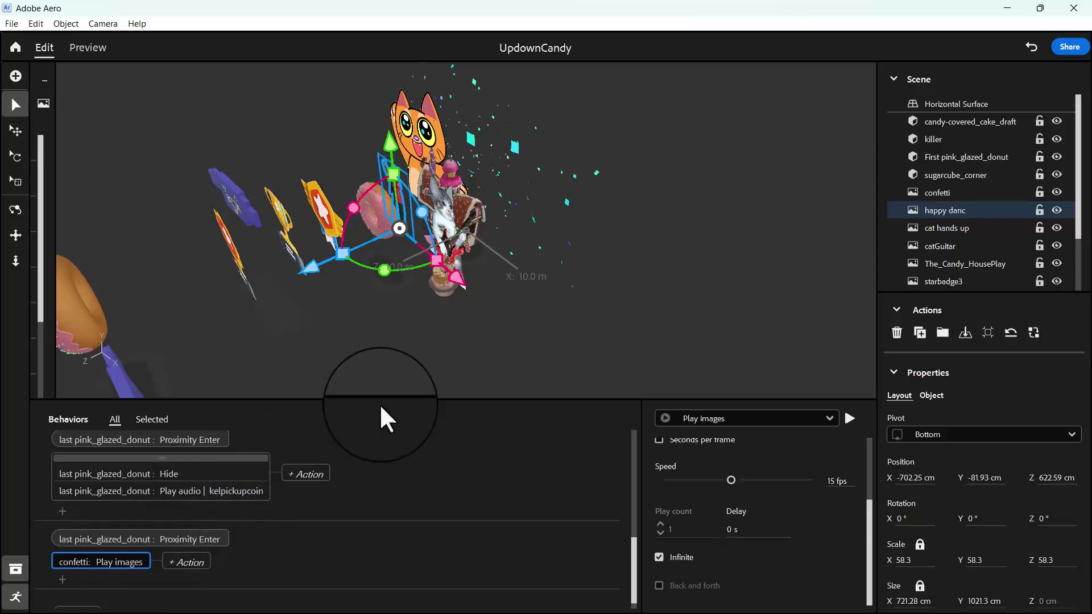
left_click(63, 579)
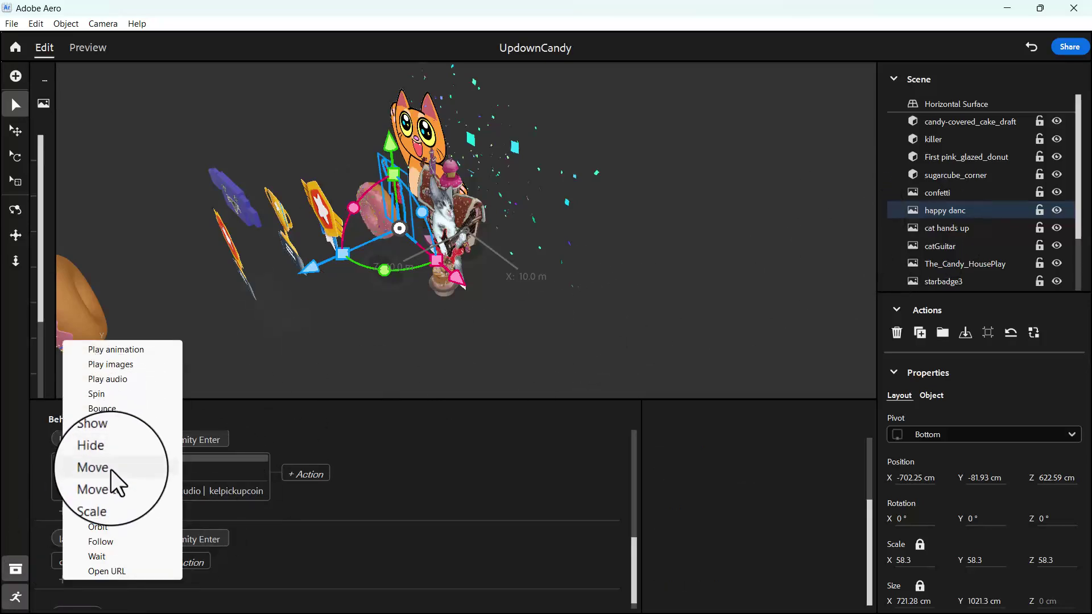
left_click(117, 349)
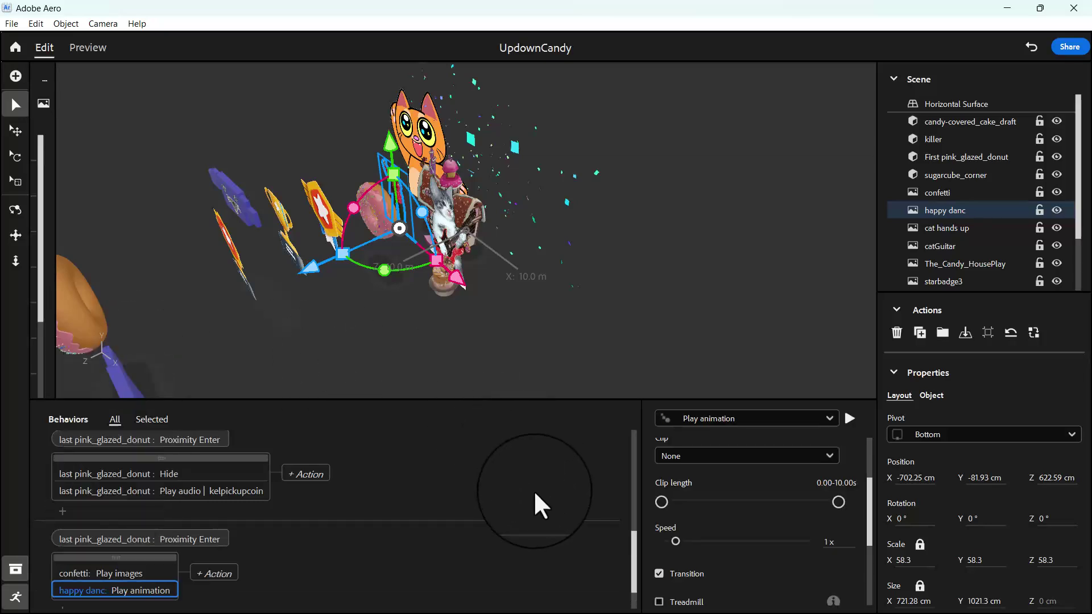
left_click(826, 421)
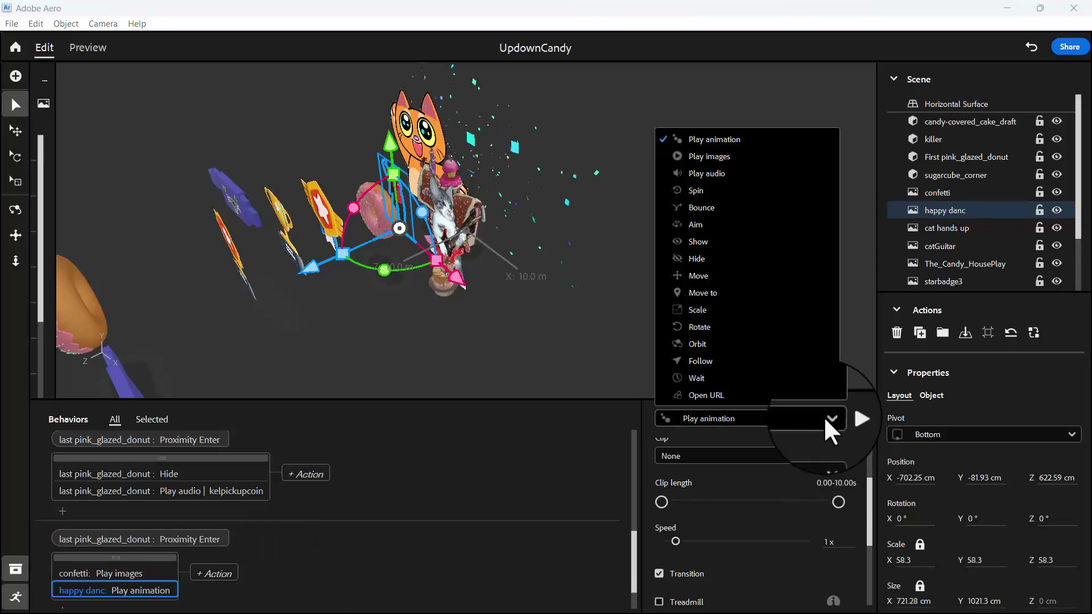
left_click(732, 157)
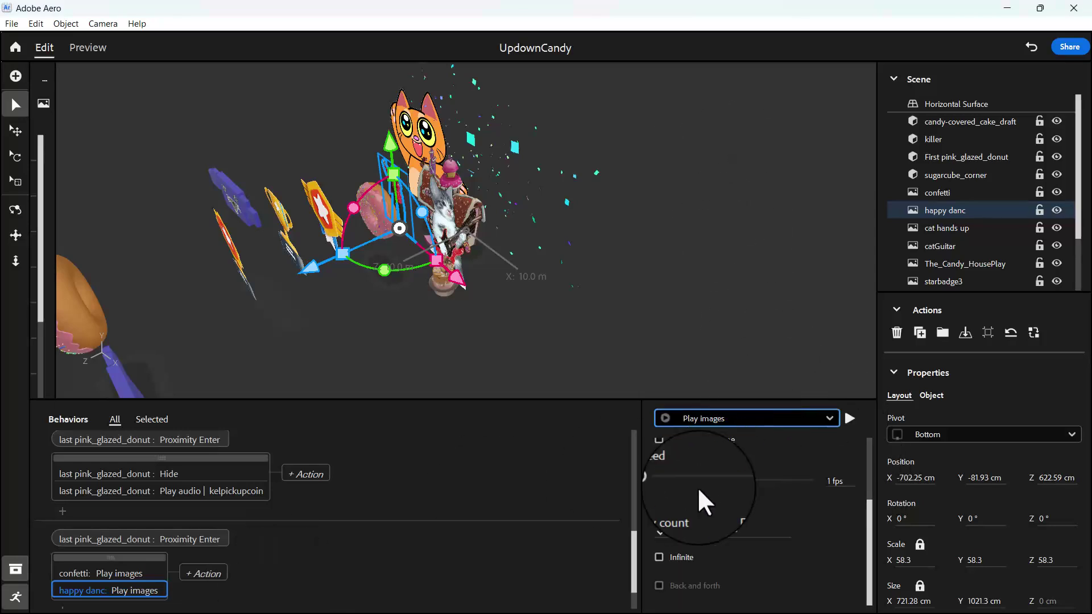
scroll(697, 487, "down", 3)
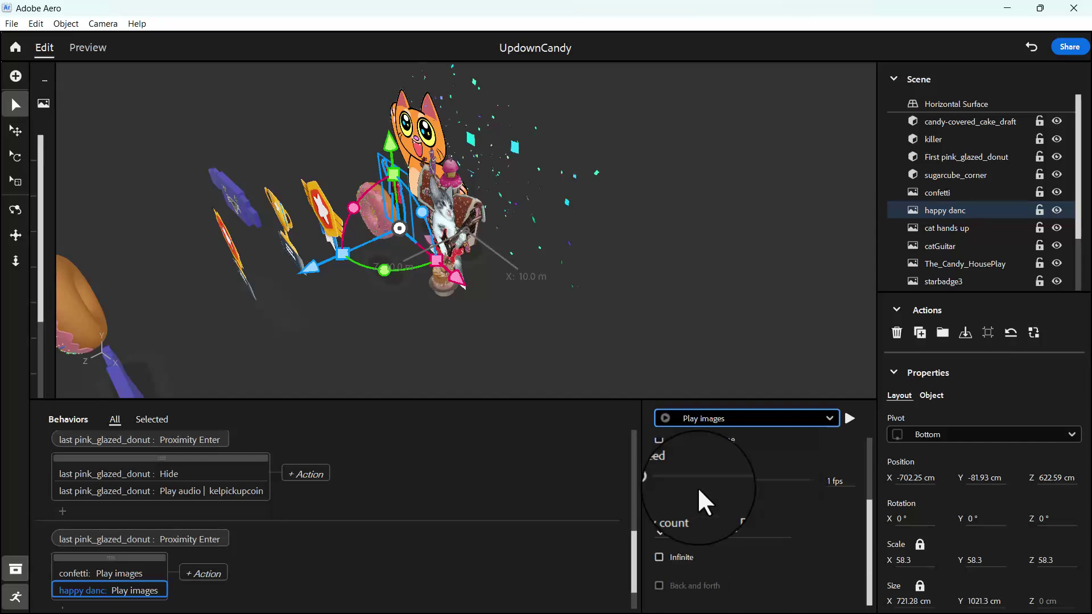
left_click(659, 557)
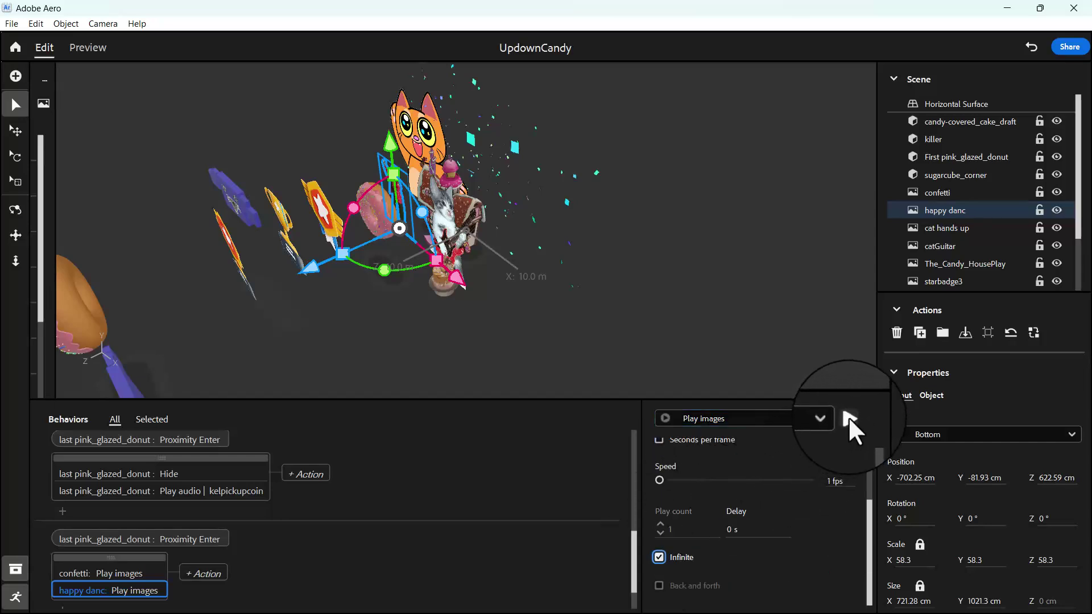
left_click(849, 419)
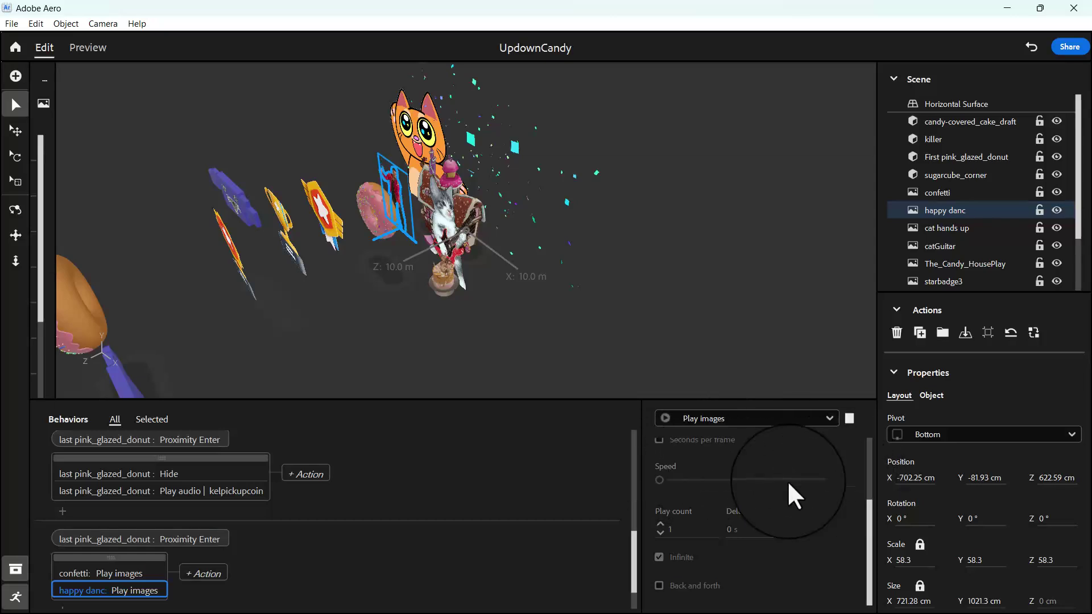
left_click(840, 415)
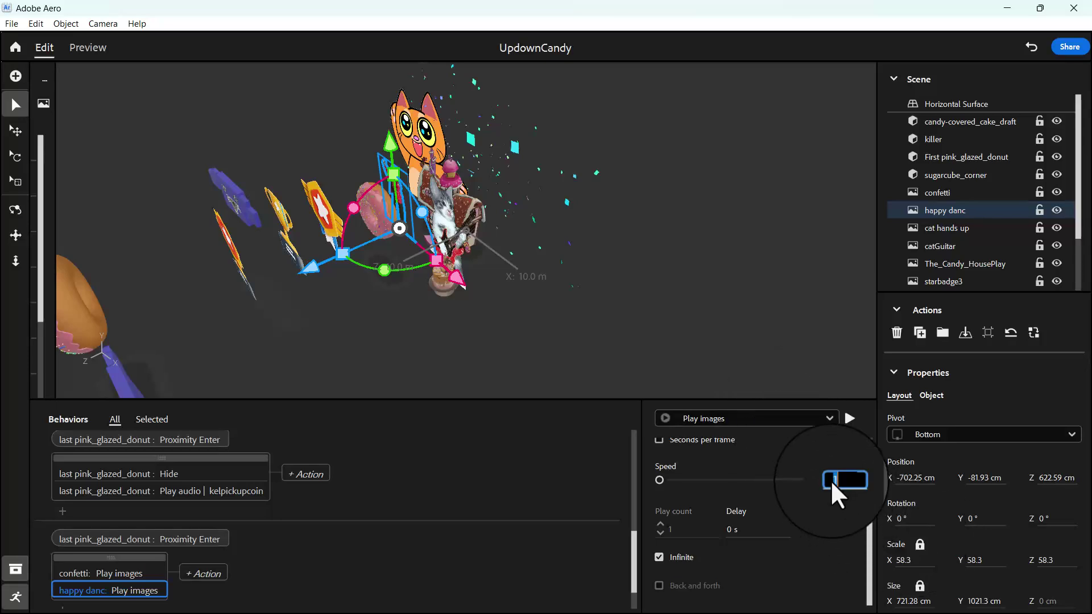
Set the happy danc playback speed to 15 fps and preview it again.
type("15")
key("Return")
left_click(848, 421)
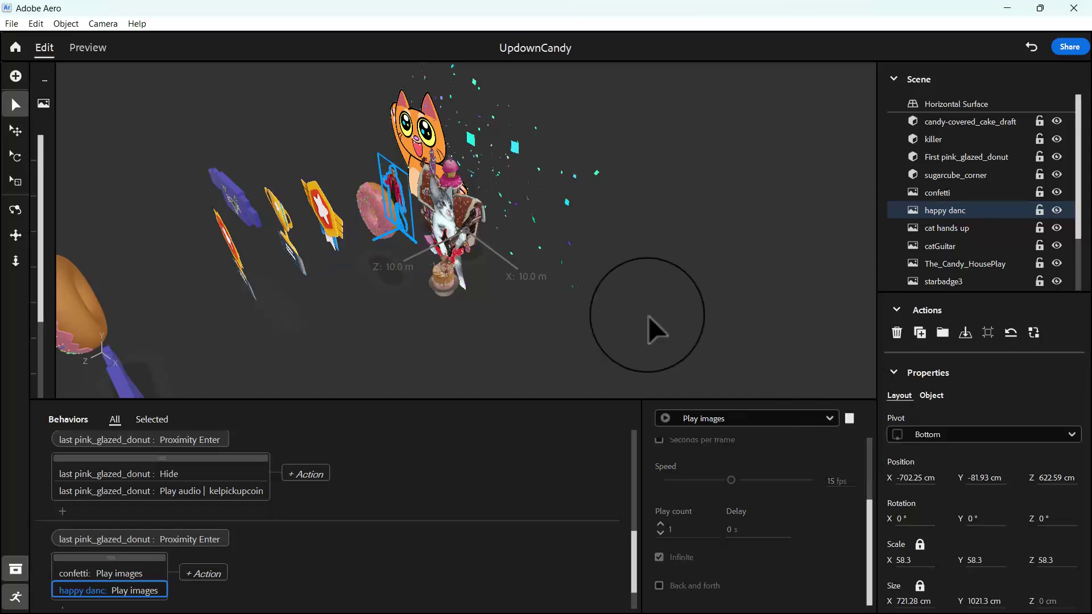
scroll(394, 239, "up", 3)
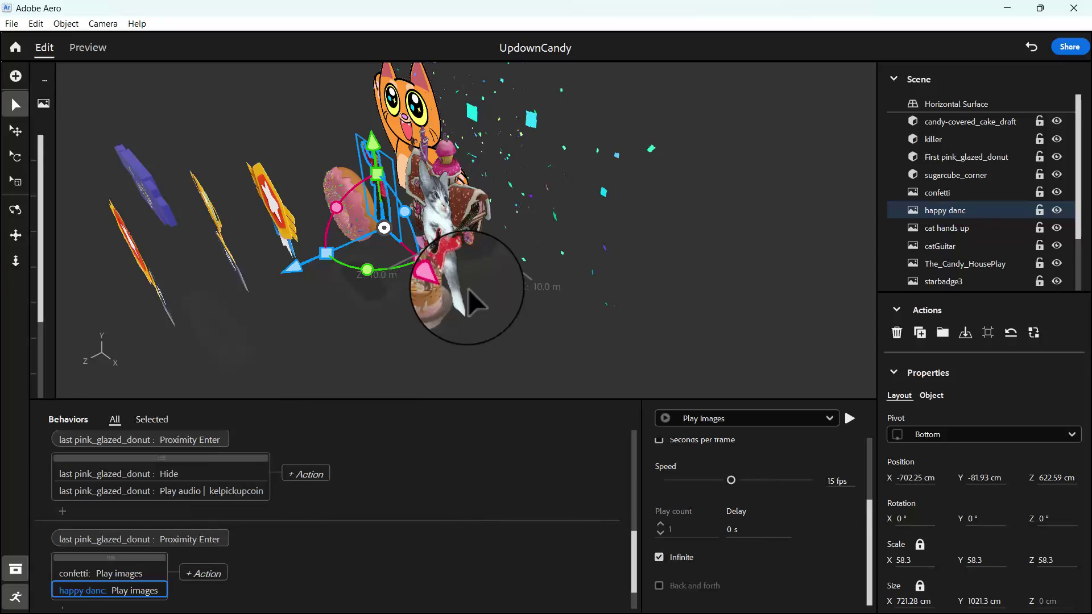
left_click(459, 206)
Add a catGuitar Play images action to the trigger, looping infinitely, and preview it.
left_click(421, 222)
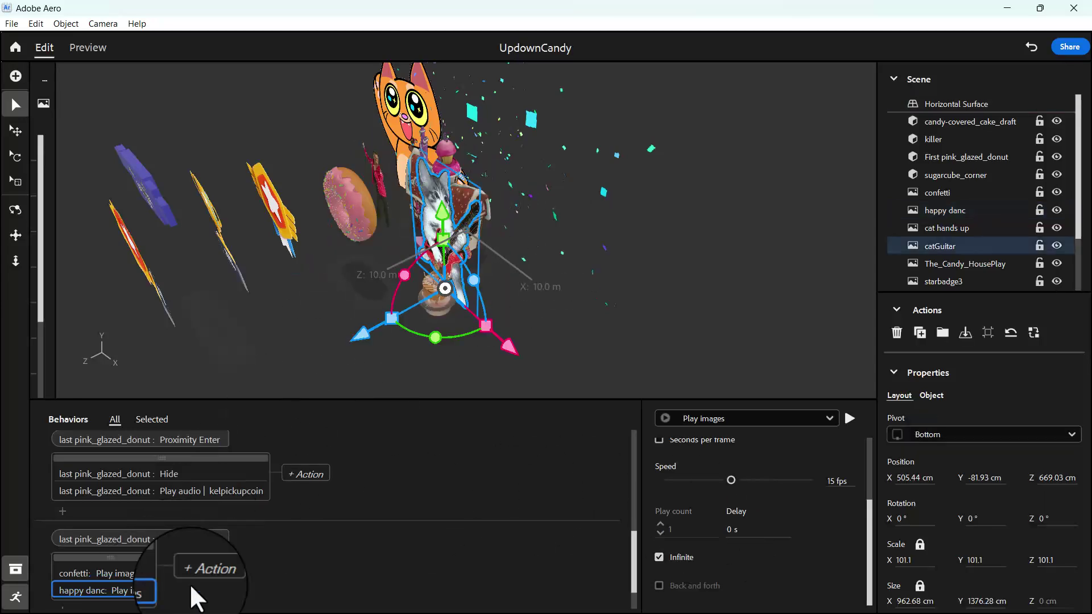
scroll(279, 552, "down", 1)
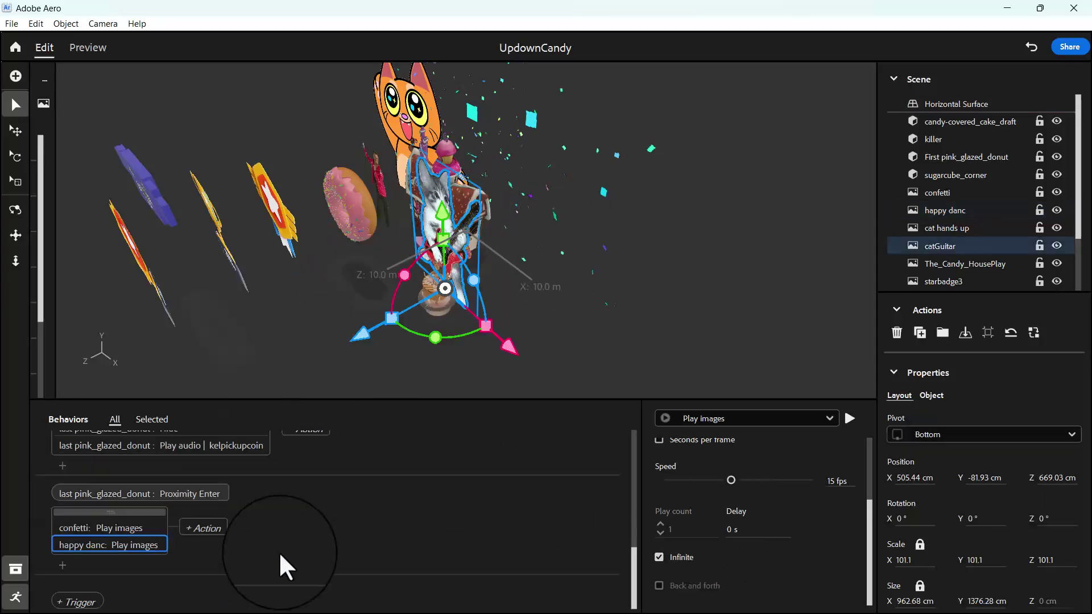
left_click(59, 566)
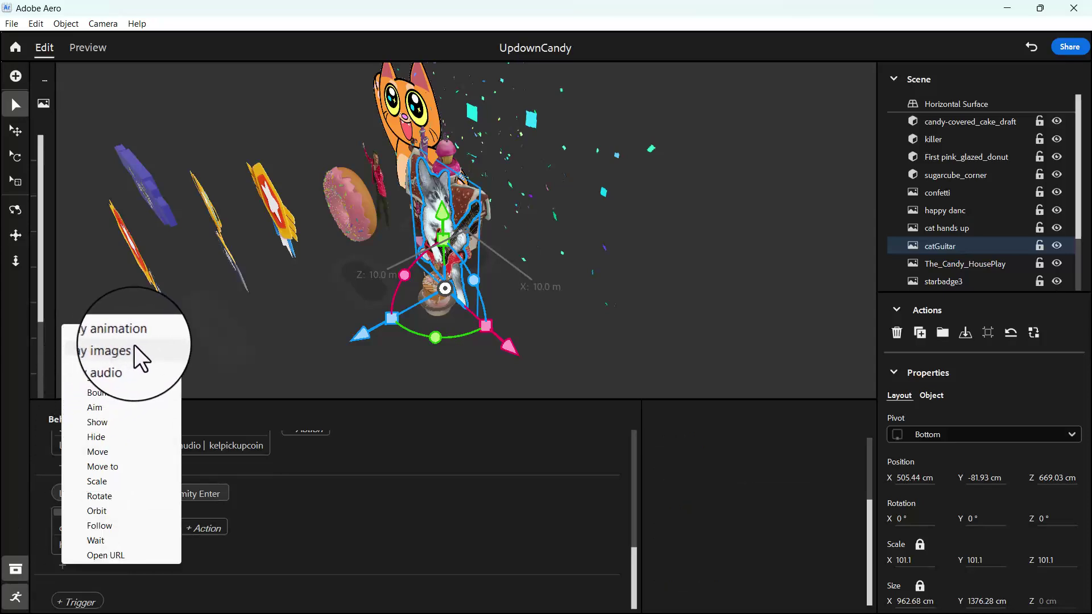
left_click(119, 360)
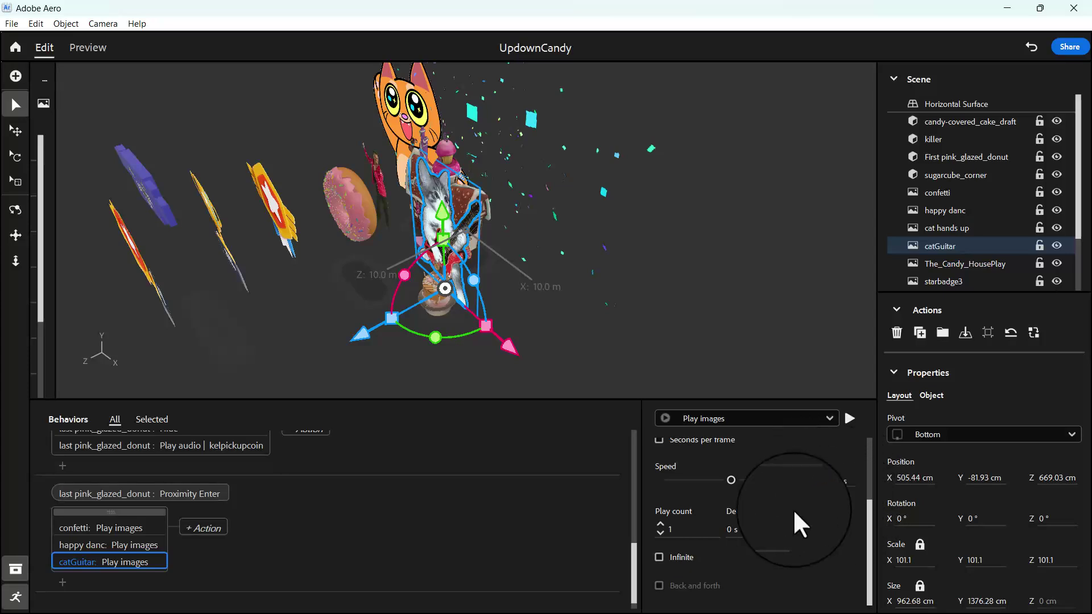
left_click(658, 558)
left_click(848, 416)
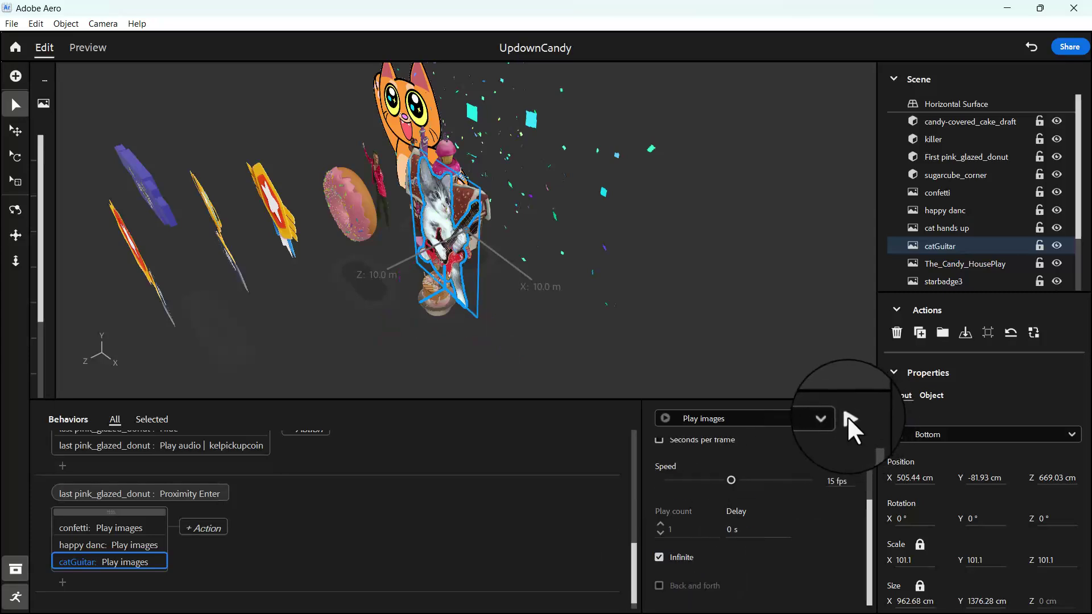
left_click(609, 272)
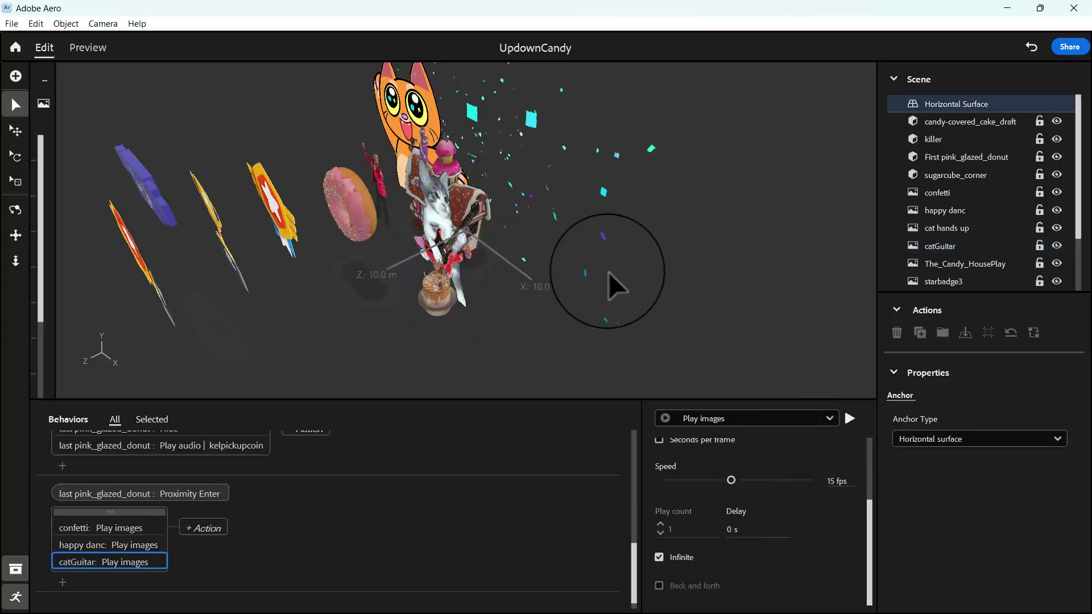
Orbit the scene to the front view and select the cat hands up image.
key("1")
left_click_drag(609, 272, 694, 290)
key("v")
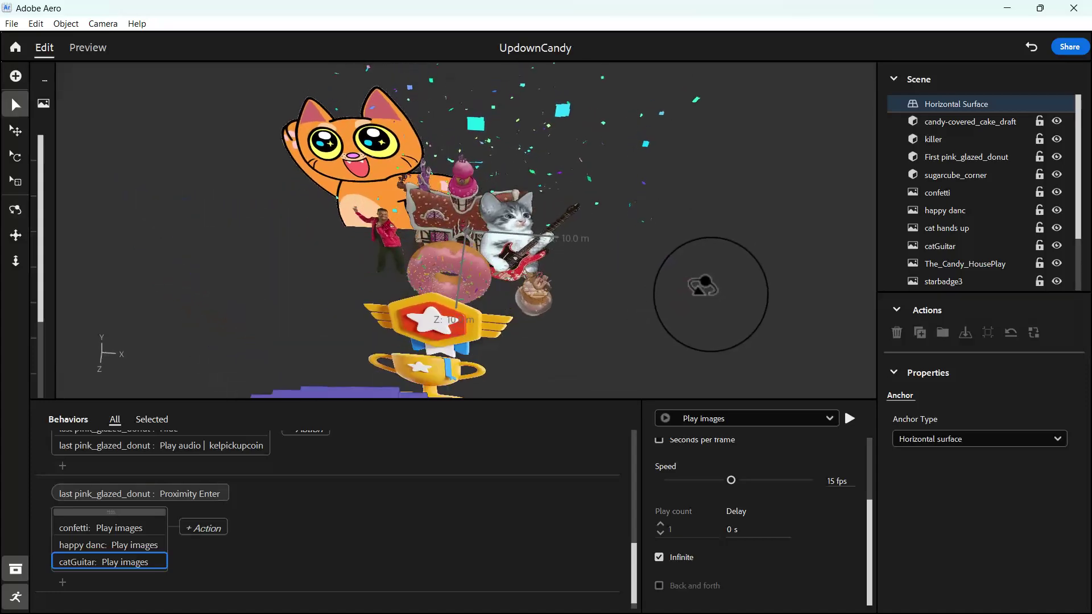
left_click(945, 228)
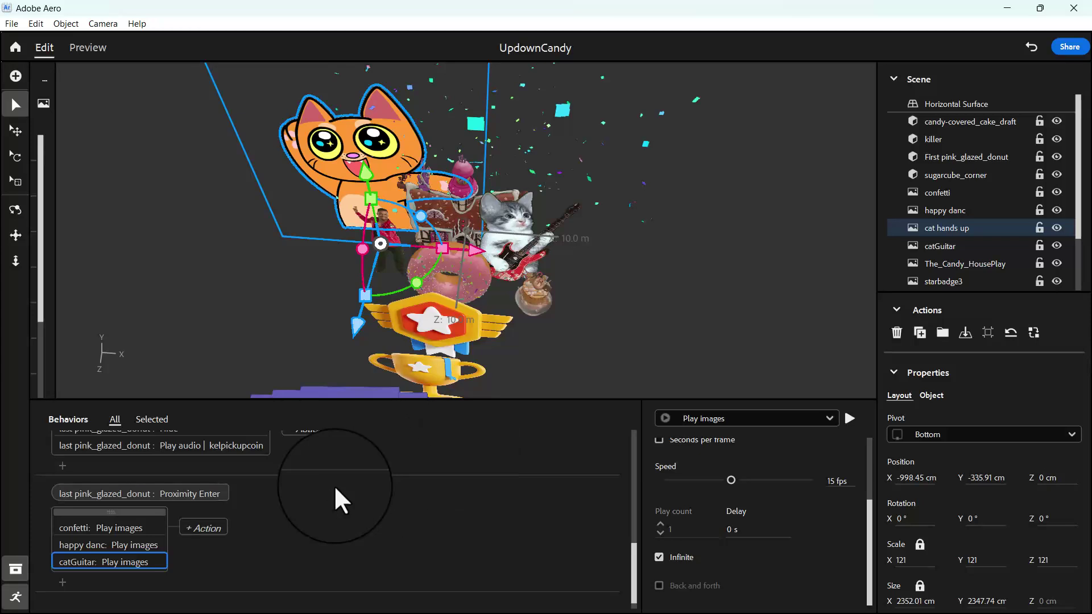
left_click(559, 523)
left_click(384, 159)
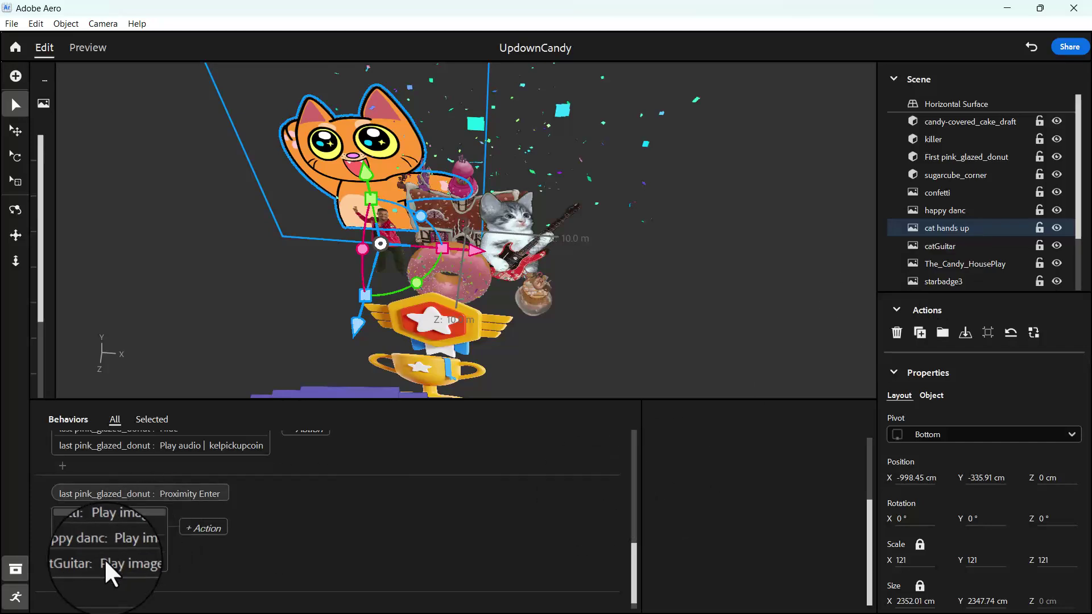
Add a cat hands up Play images action with Infinite looping and preview it.
left_click(60, 579)
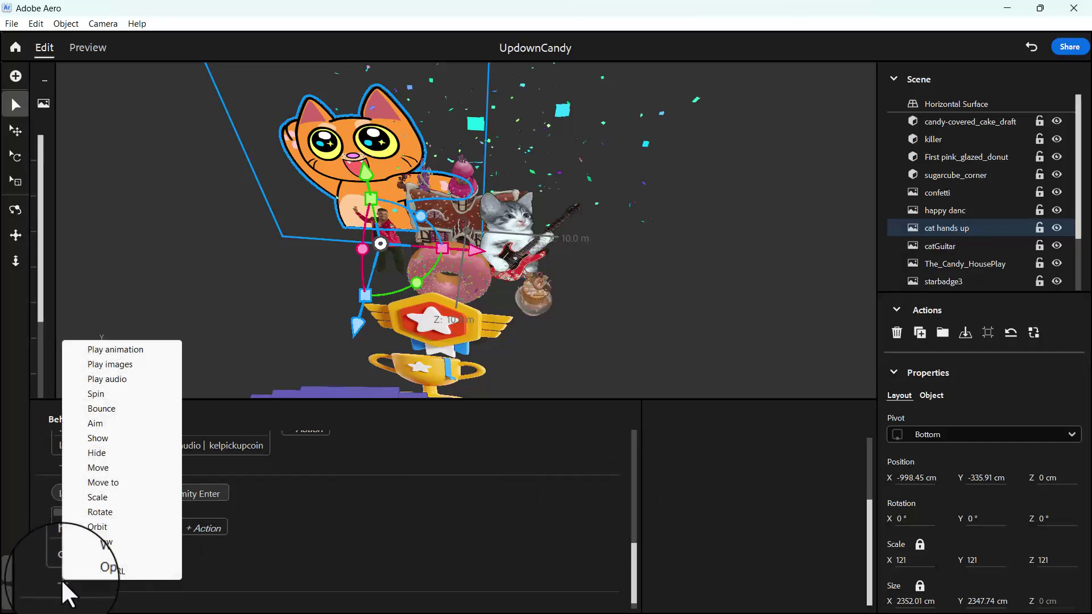
left_click(114, 364)
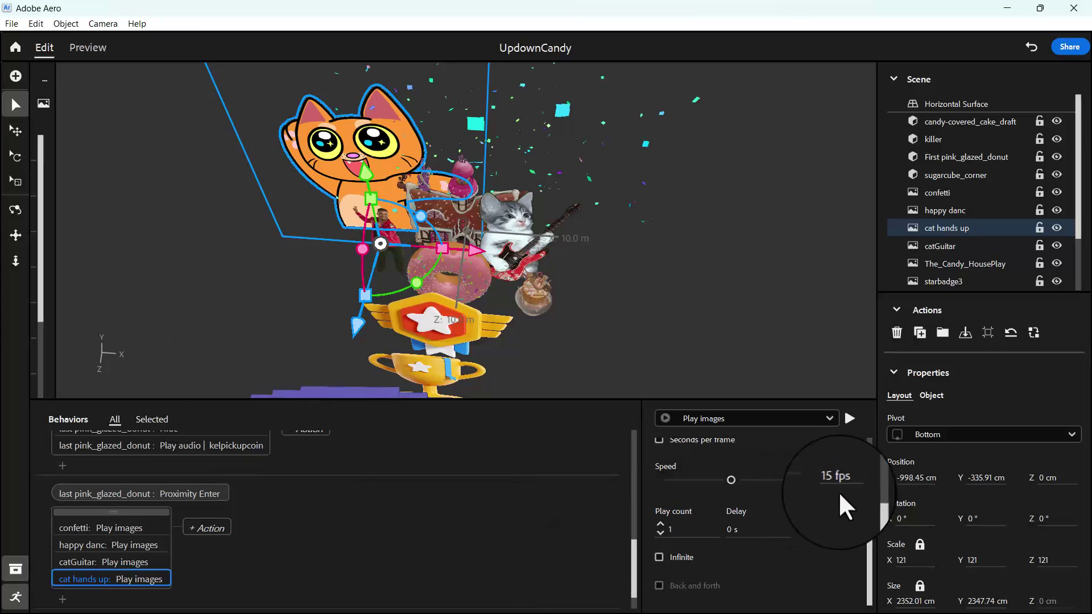
scroll(839, 493, "up", 3)
scroll(839, 492, "down", 2)
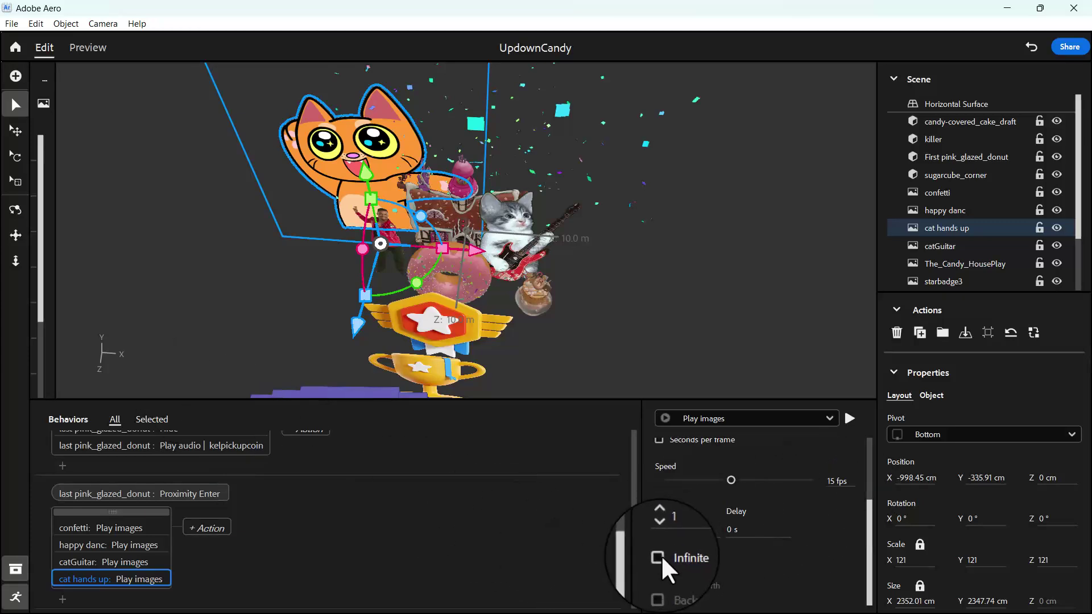
left_click(658, 557)
scroll(758, 501, "up", 3)
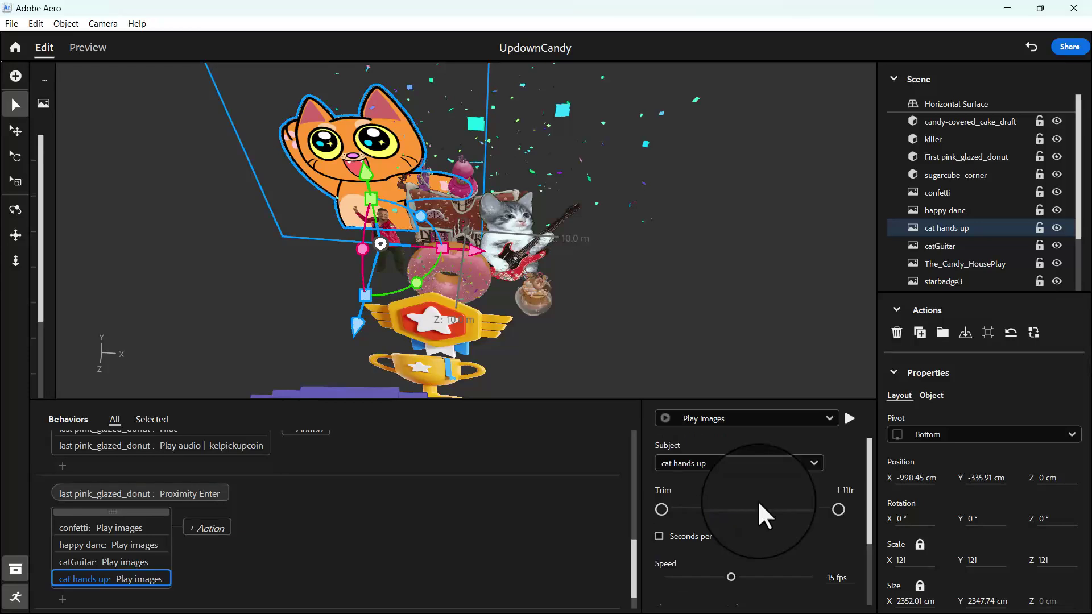
left_click(849, 419)
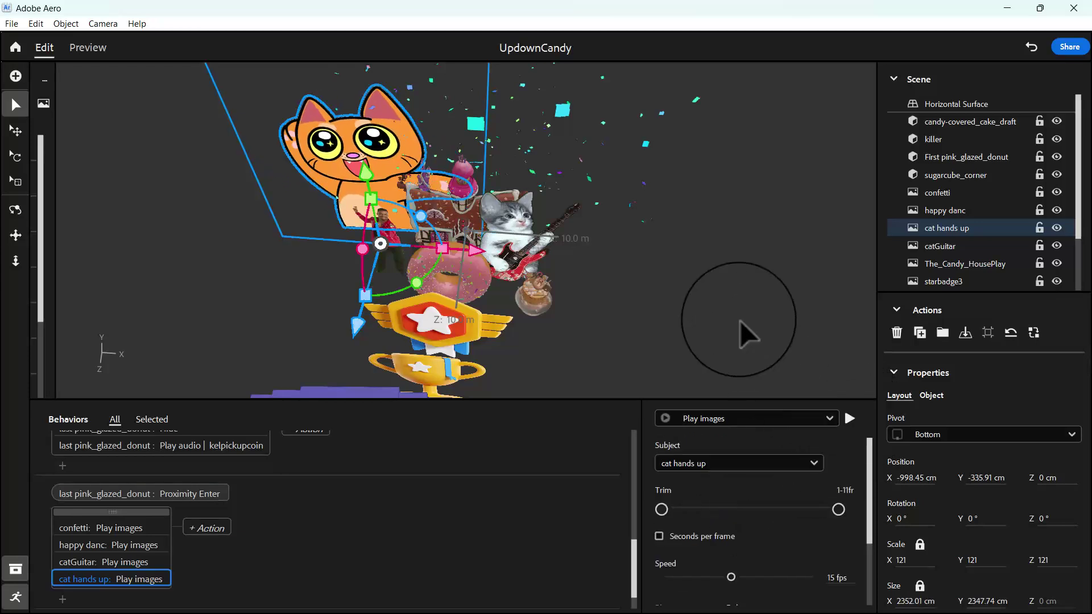
Reselect the cat hands up image and duplicate it.
left_click(741, 321)
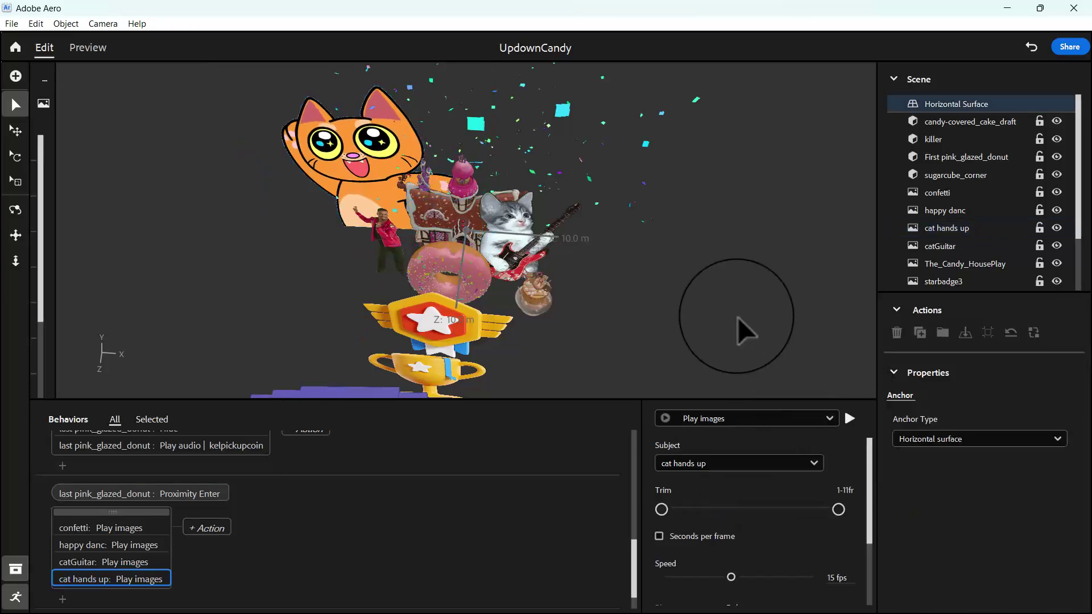
left_click(369, 185)
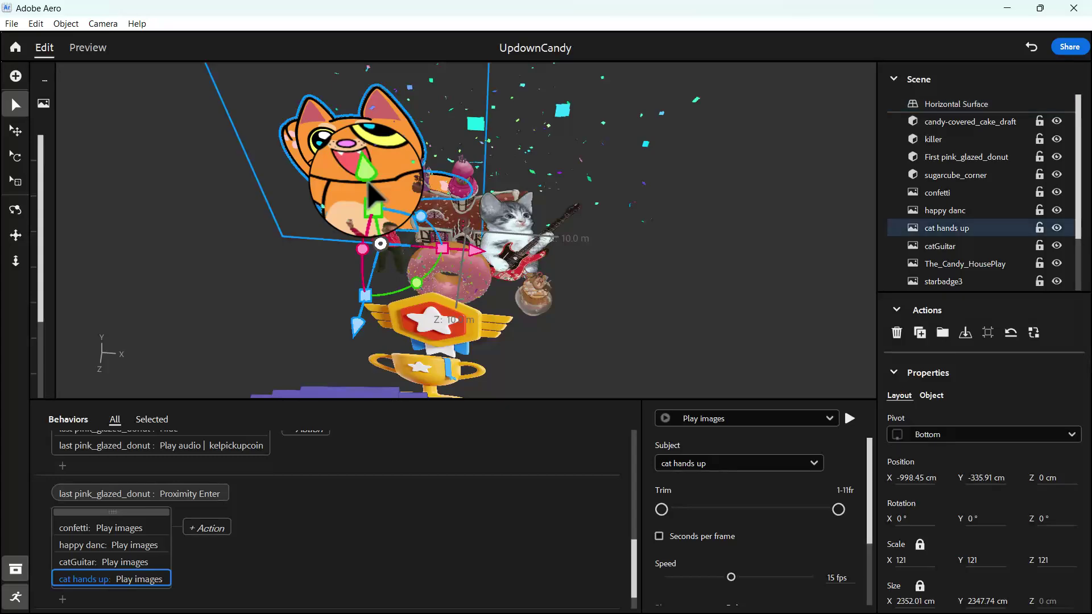
left_click(919, 334)
Slide the cat hands up copy right to X 719.83 cm, then select the candy cake.
left_click_drag(483, 250, 681, 298)
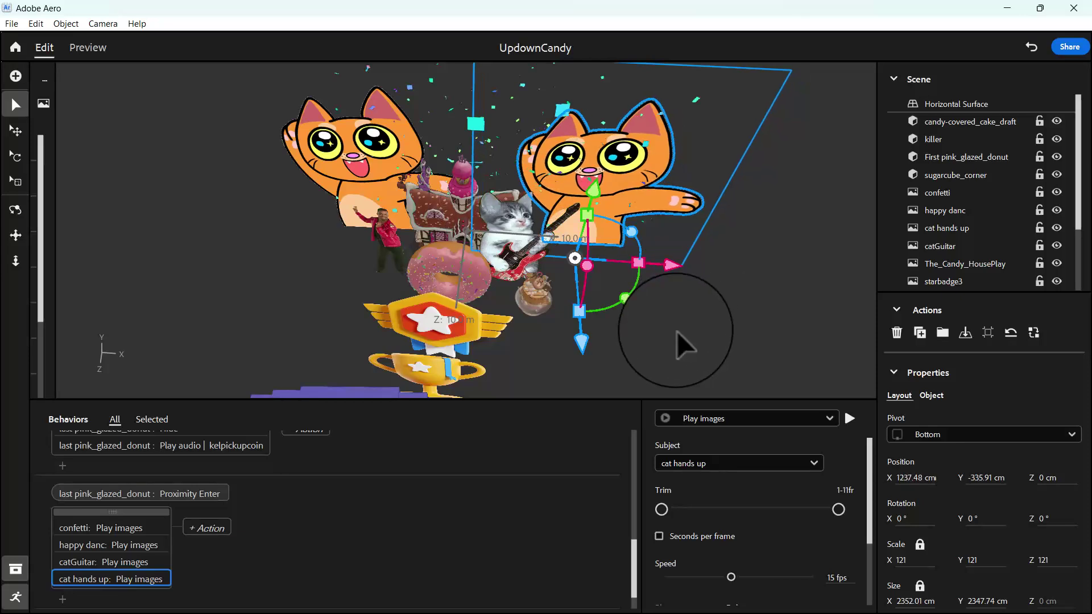
left_click(614, 330)
left_click(531, 298)
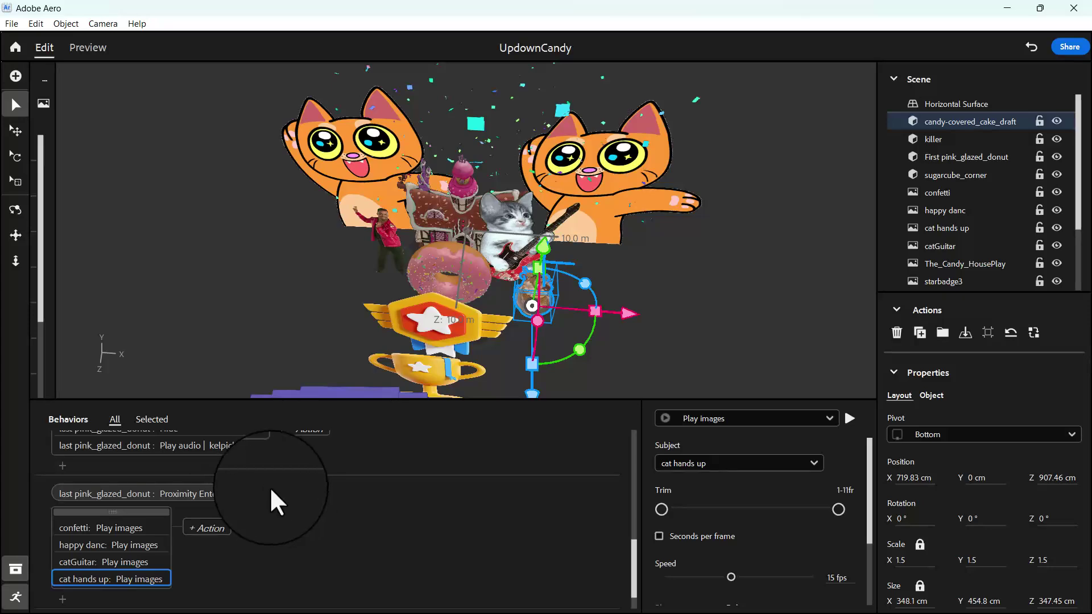
key("super")
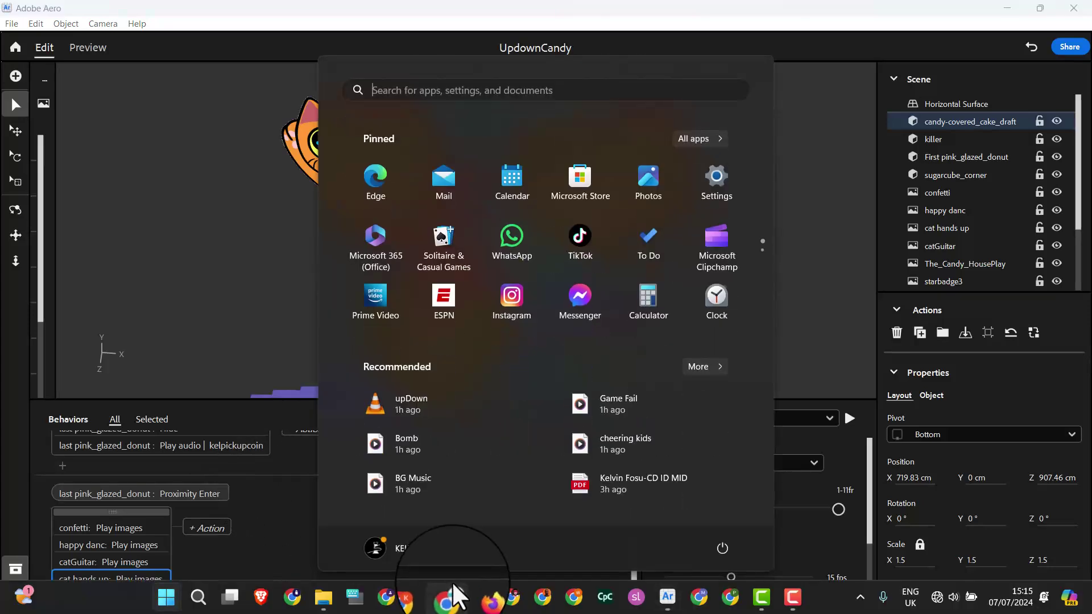
mouse_move(451, 594)
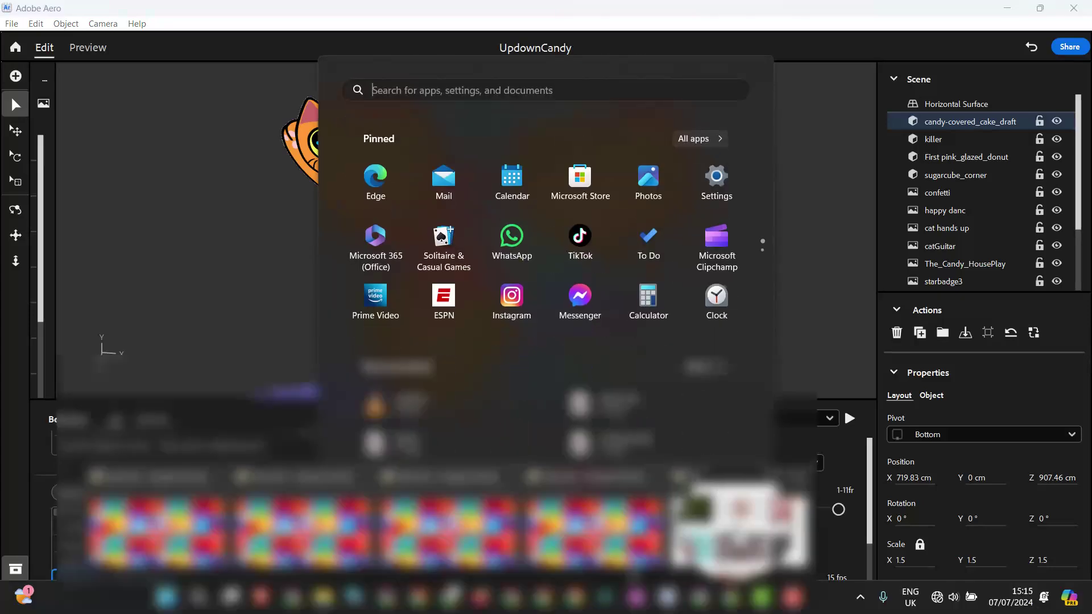
left_click(711, 529)
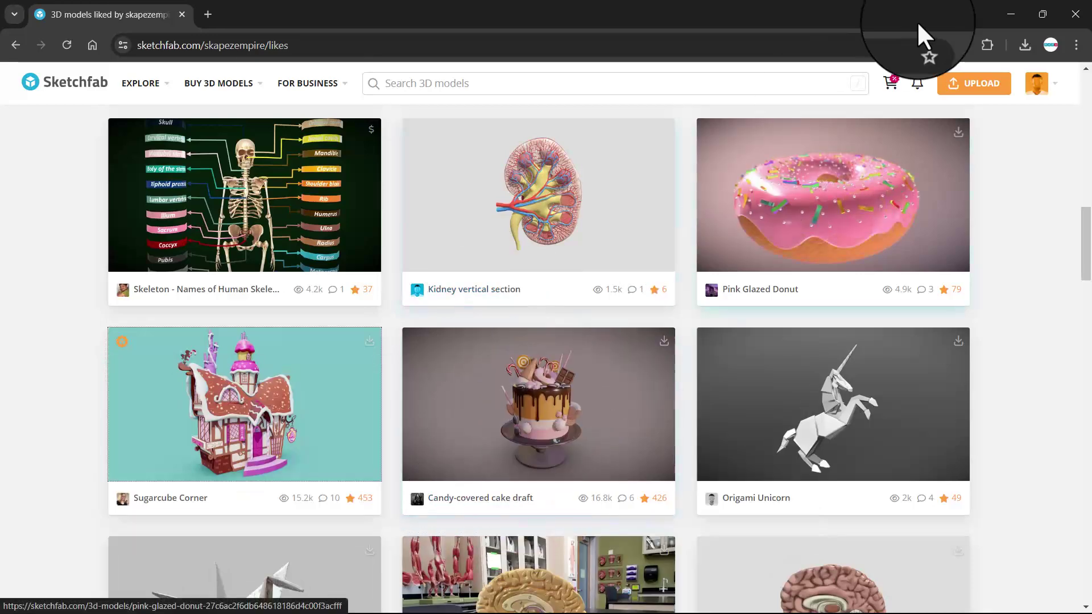
left_click(1011, 13)
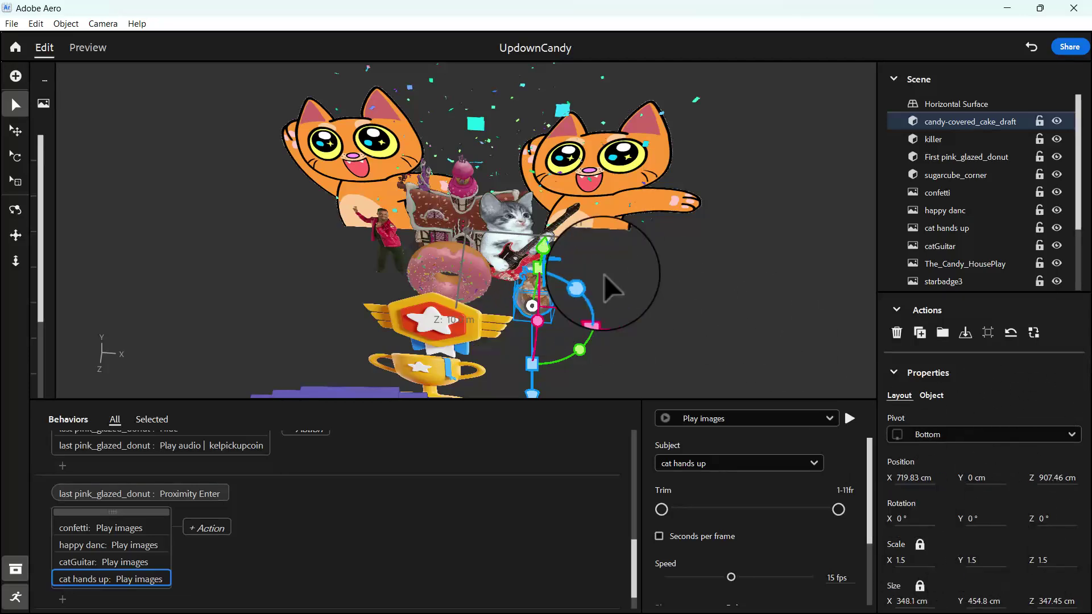
Add an infinitely looping Spin action for the candy cake to Proximity Enter and preview it.
left_click(63, 600)
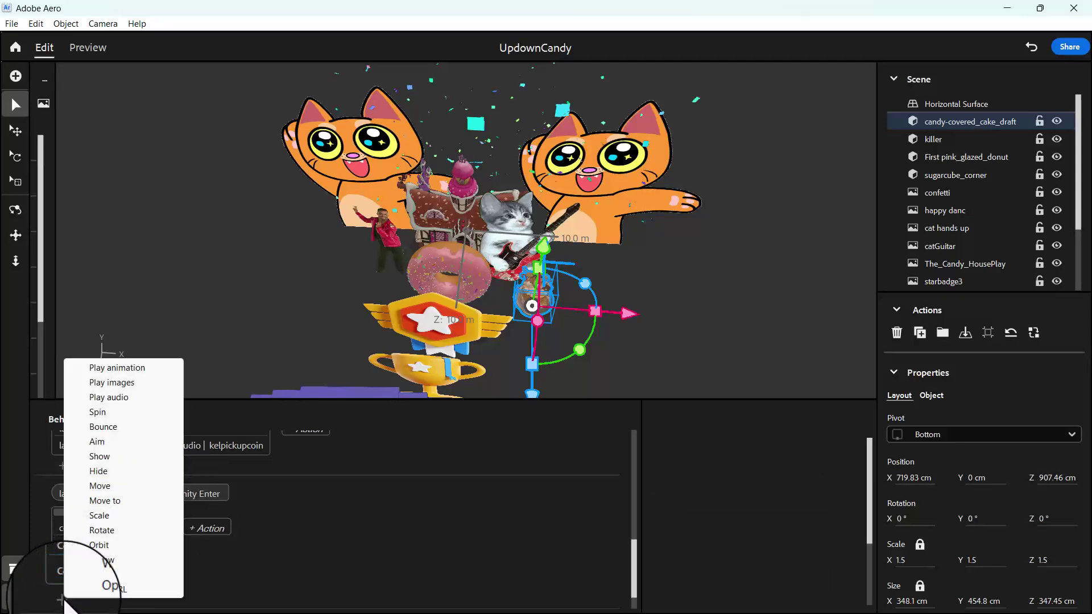
left_click(118, 412)
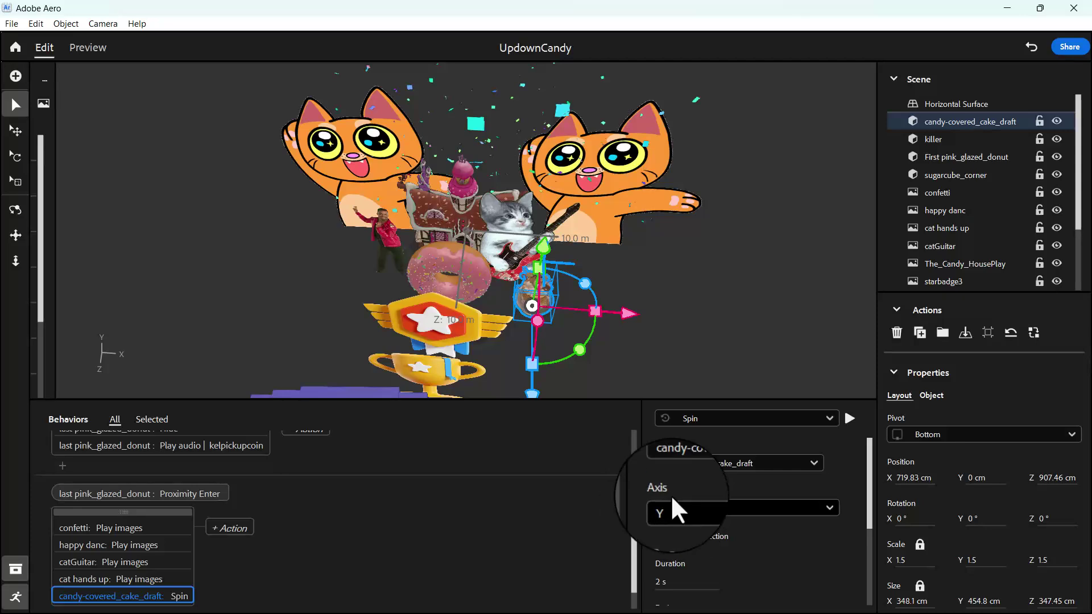
scroll(709, 552, "down", 3)
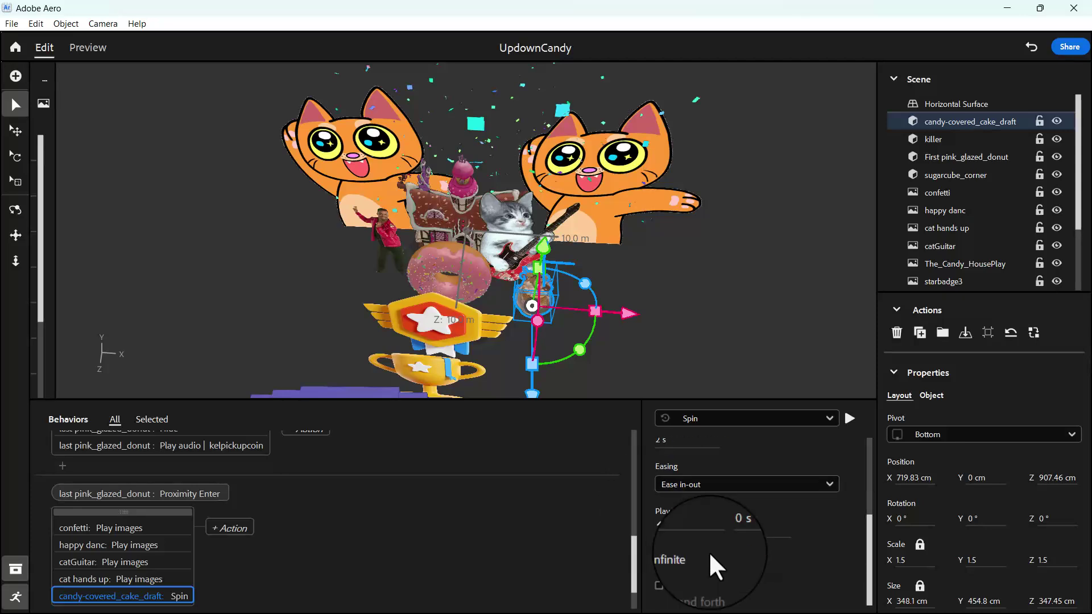
left_click(657, 556)
left_click(847, 417)
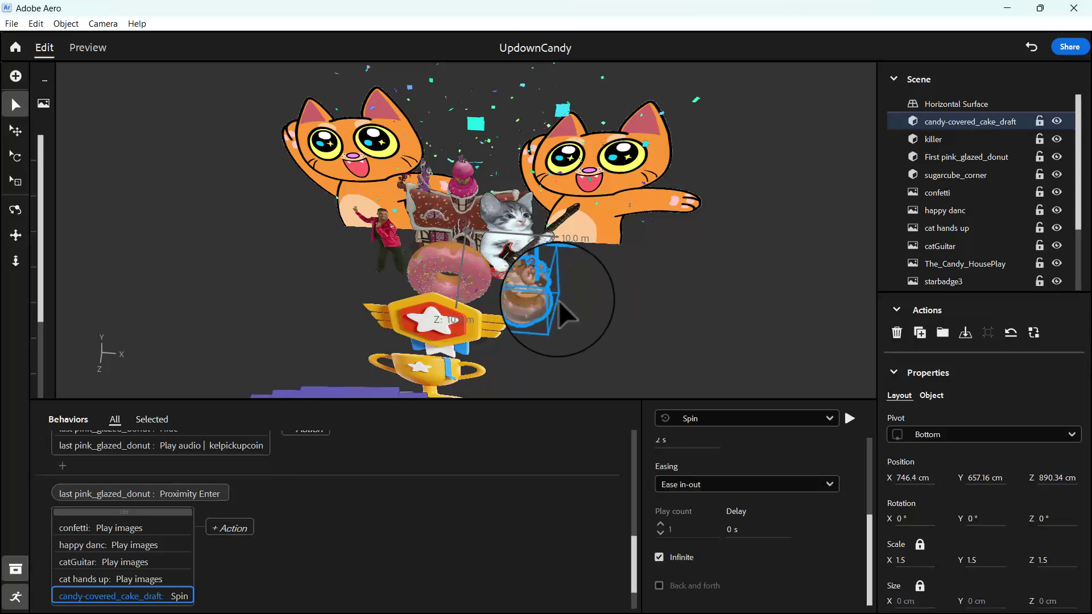
Duplicate the candy cake and move the copy left of the donut to X -604.64 cm.
left_click(917, 335)
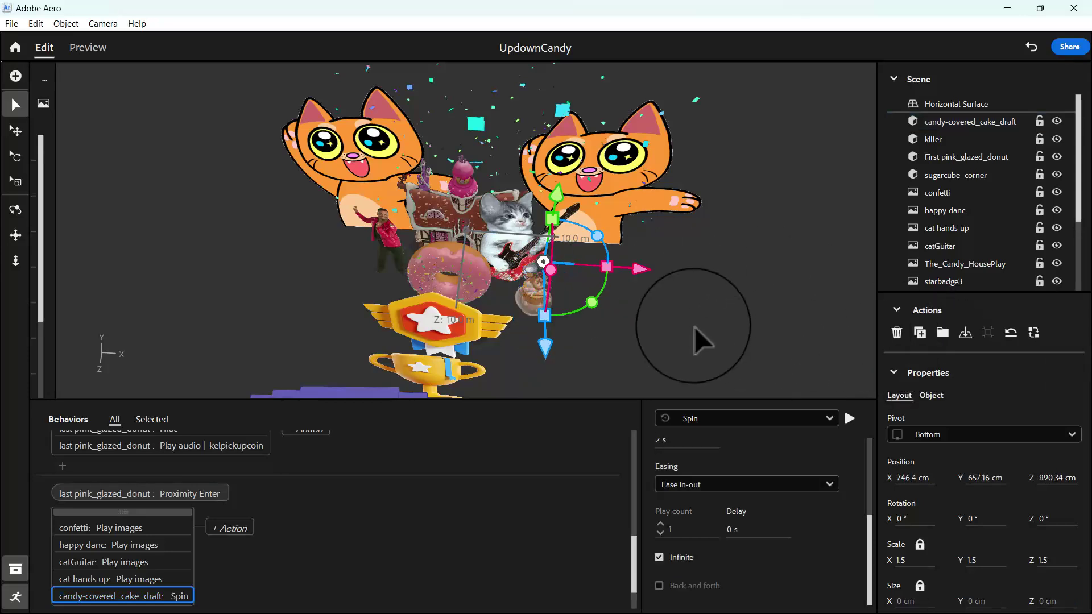
left_click(572, 257)
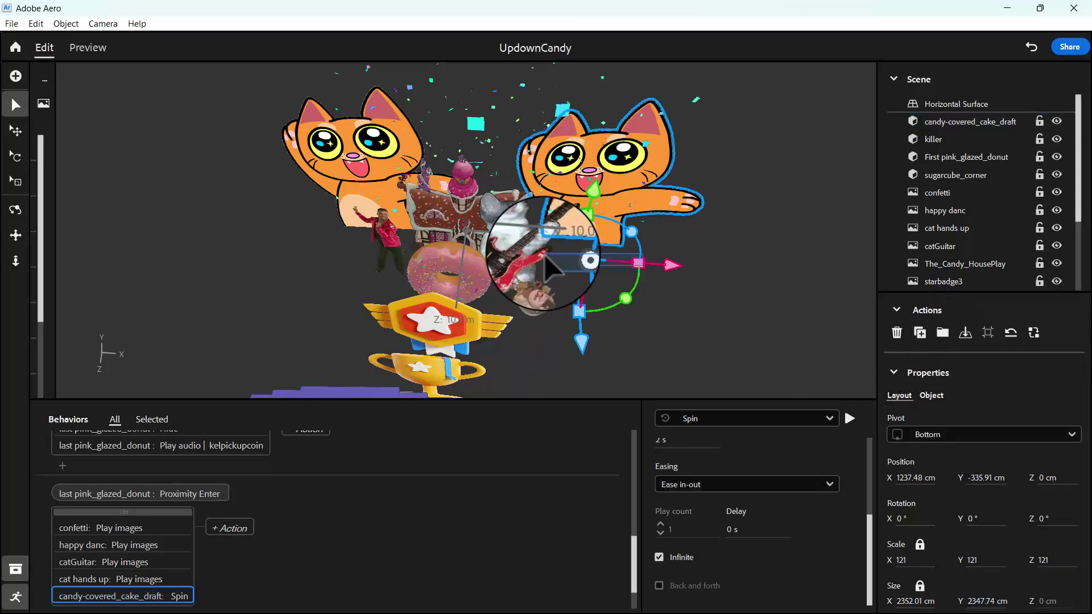
left_click(748, 307)
left_click(537, 302)
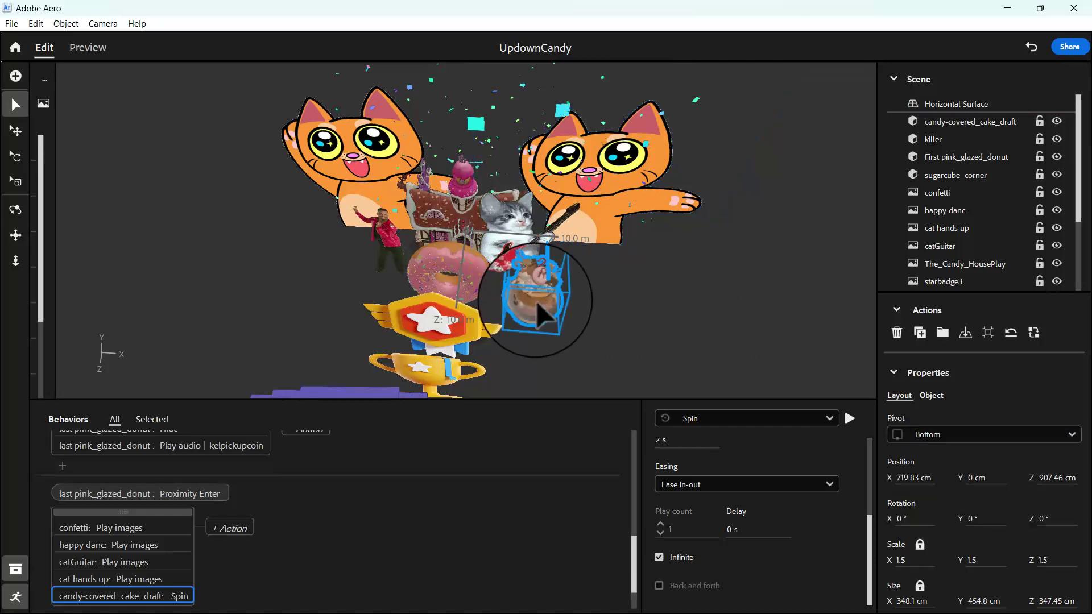
left_click_drag(1079, 171, 1080, 261)
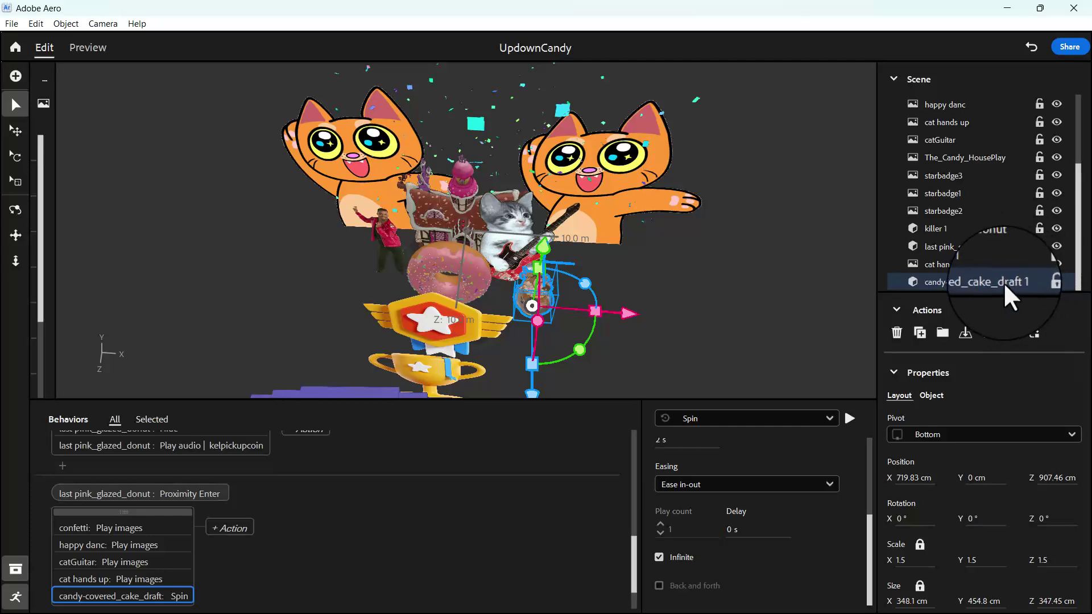
left_click_drag(625, 313, 502, 296)
Preview the UpdownCandy scene, orbiting and zooming to see both cats, both cakes and the dancer.
left_click(719, 259)
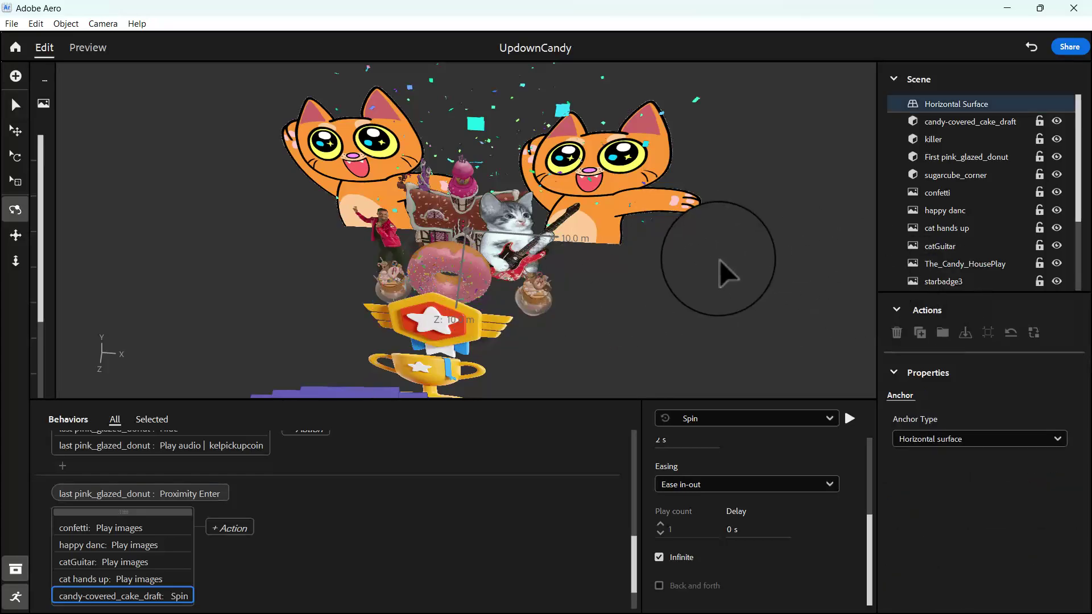
left_click_drag(719, 259, 668, 237)
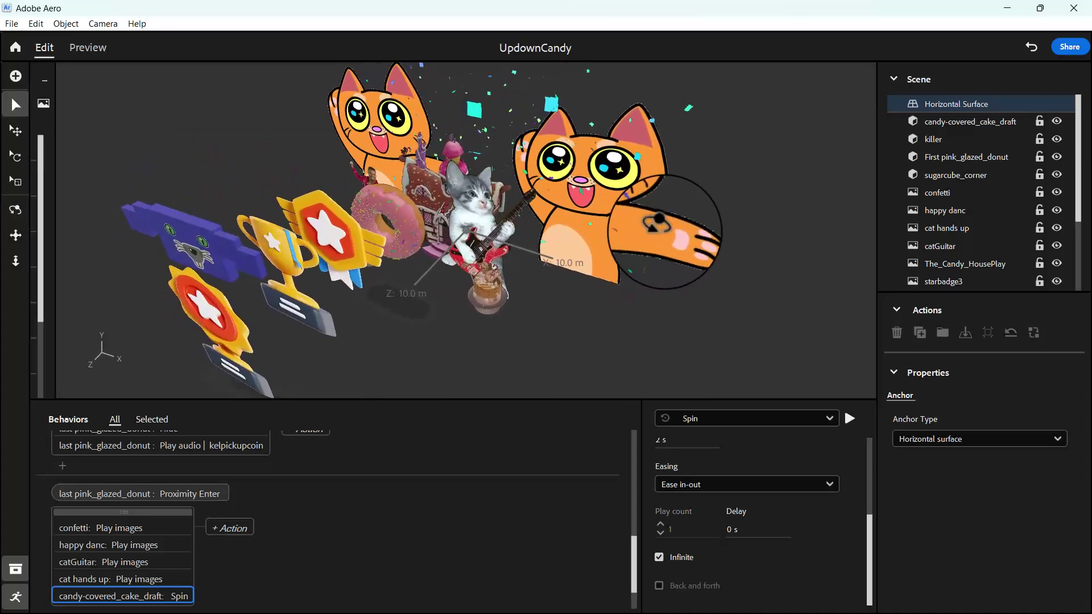
left_click(83, 47)
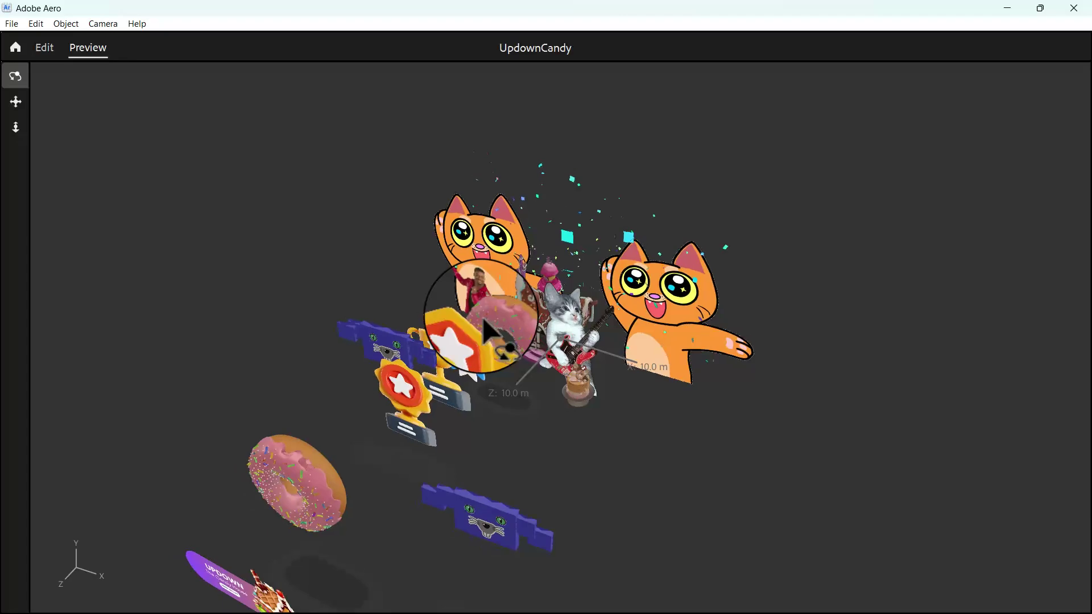
left_click_drag(487, 330, 579, 339)
scroll(580, 341, "up", 10)
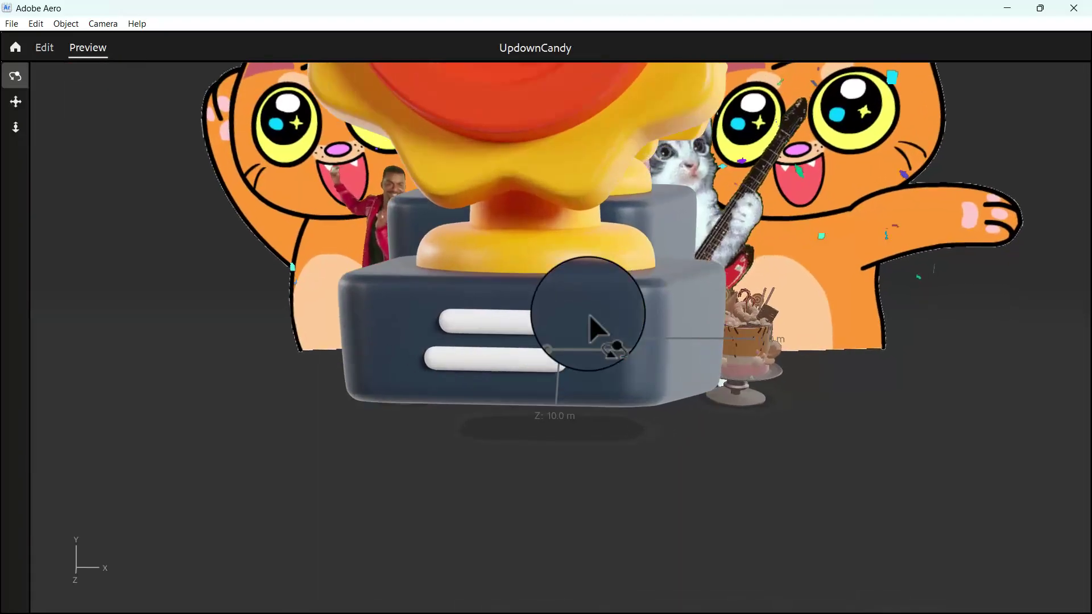
scroll(589, 315, "up", 5)
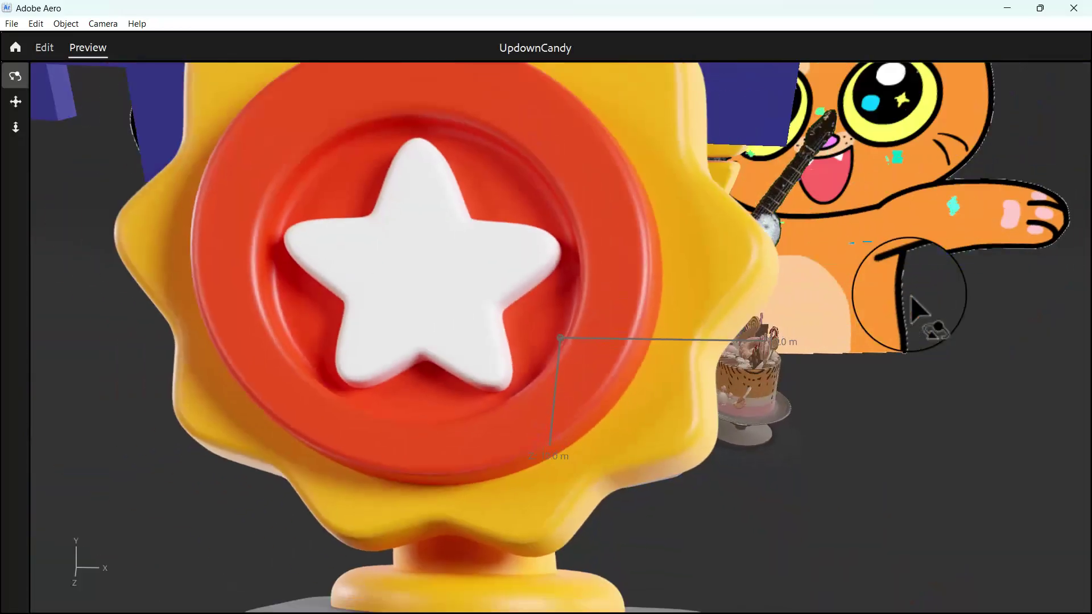
left_click_drag(916, 307, 728, 213)
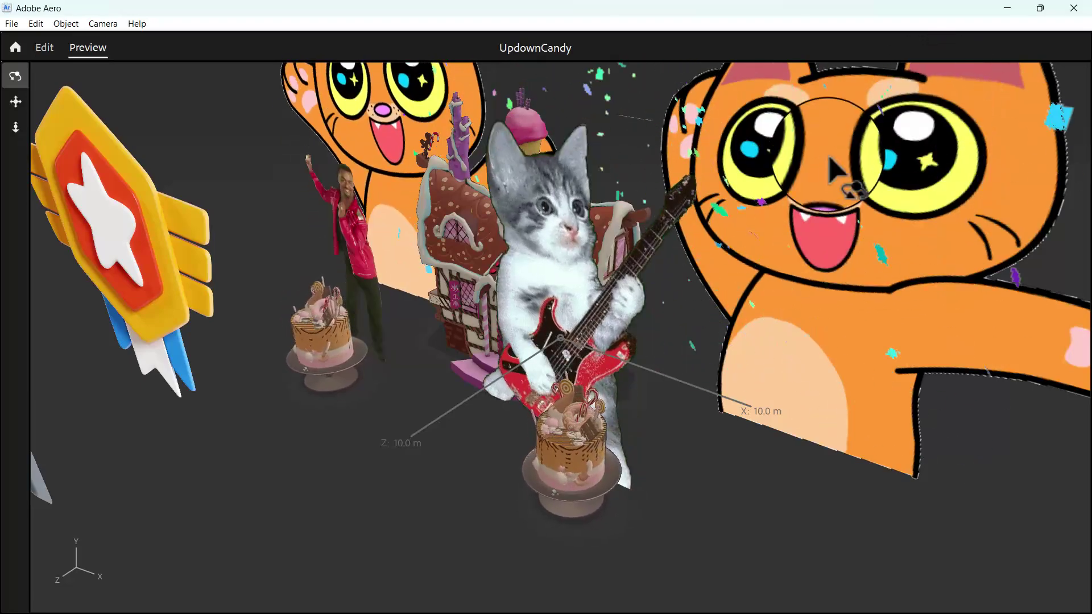
Back in Edit mode, inspect the cake and cat rows and the candy-covered_cake_draft 1 Spin action.
left_click(44, 51)
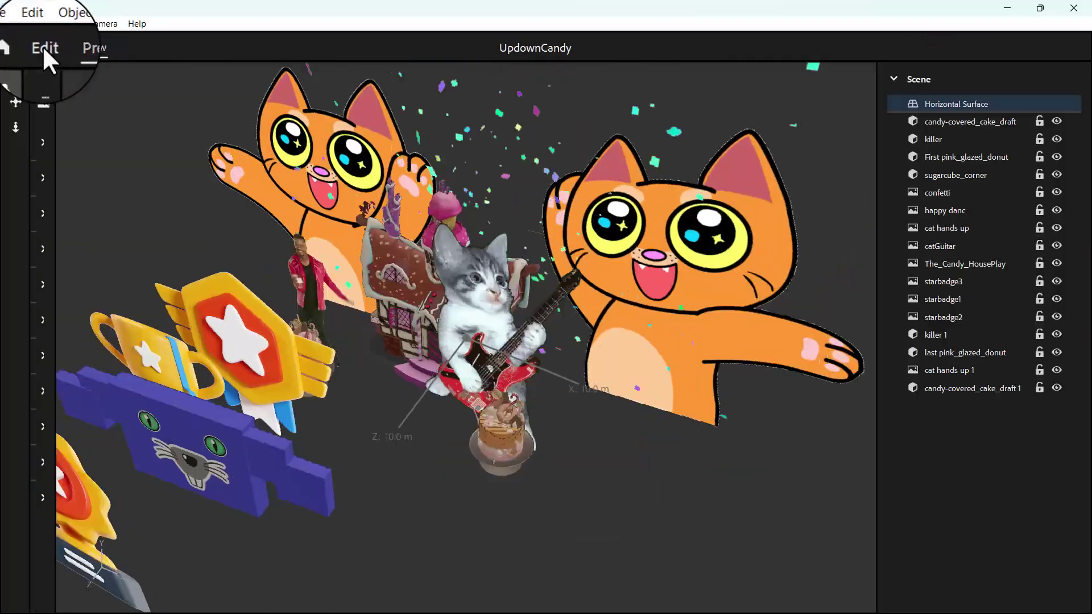
left_click(623, 239)
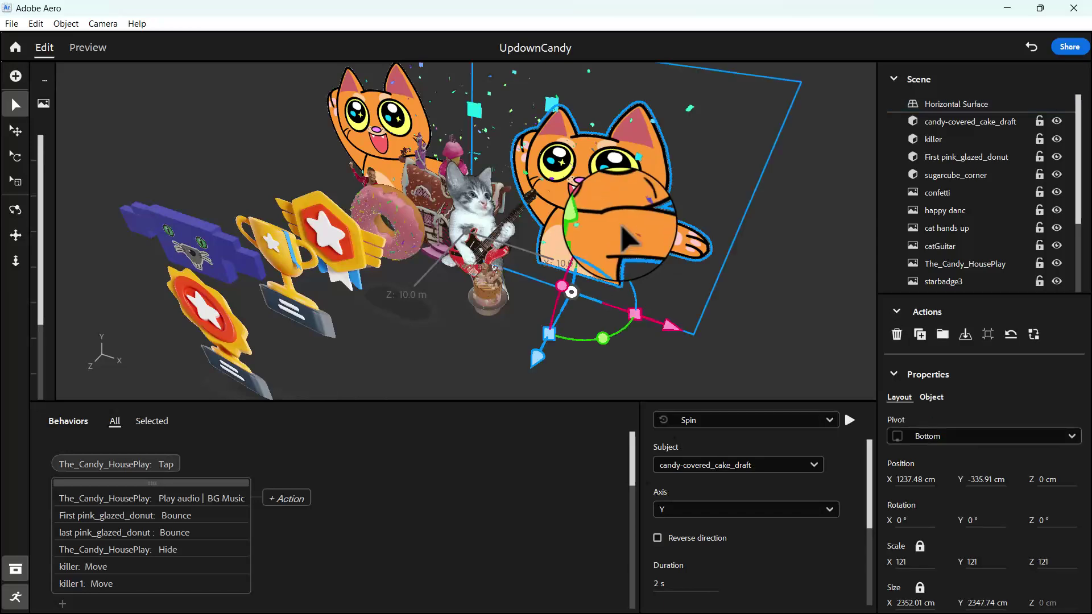
left_click_drag(1082, 176, 1076, 245)
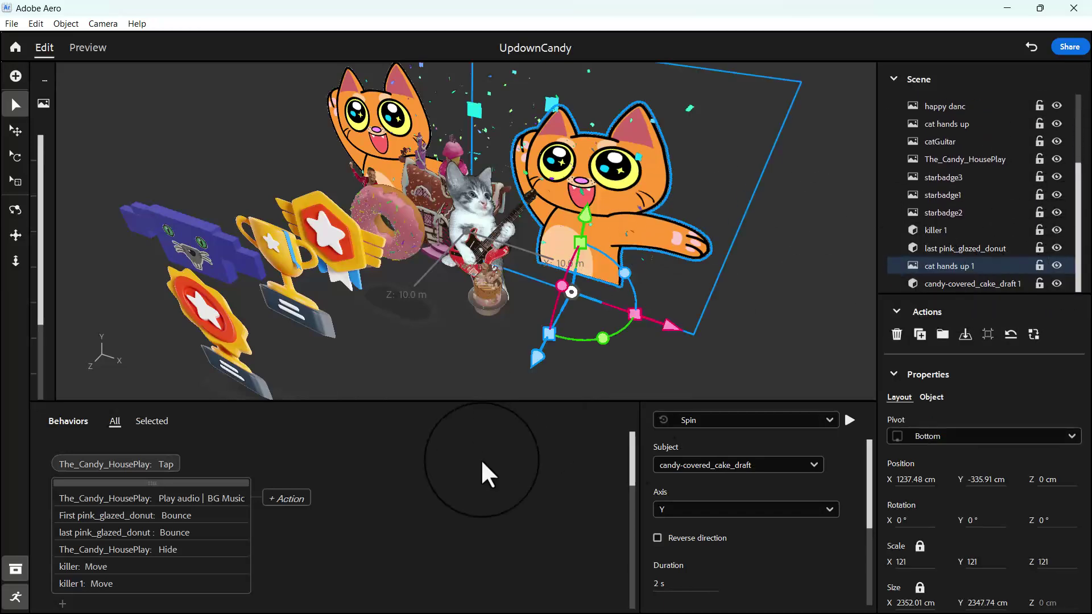
scroll(367, 530, "down", 5)
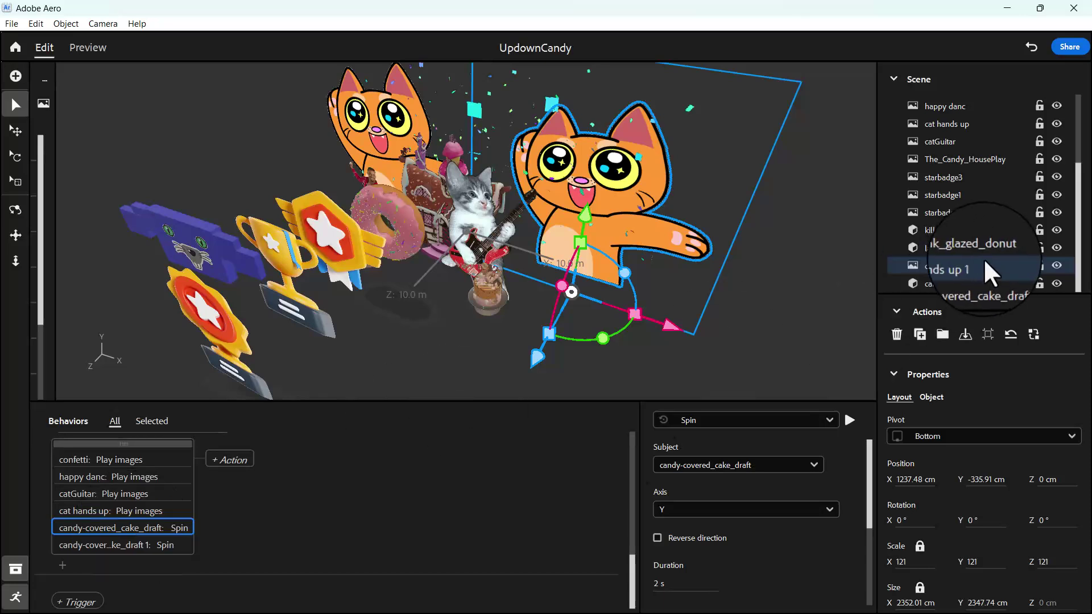
left_click(966, 281)
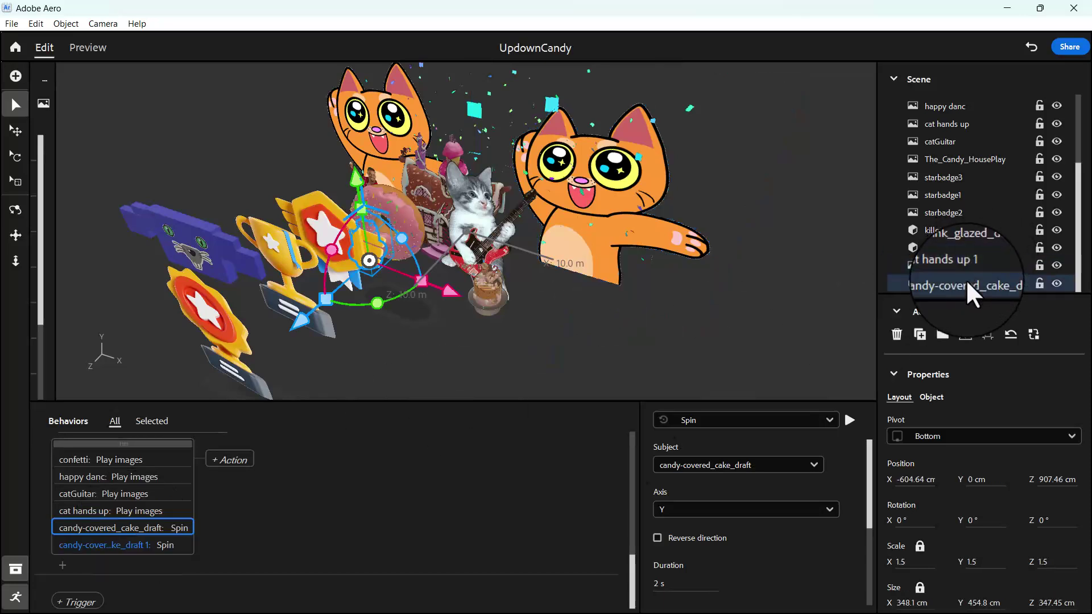
left_click(959, 266)
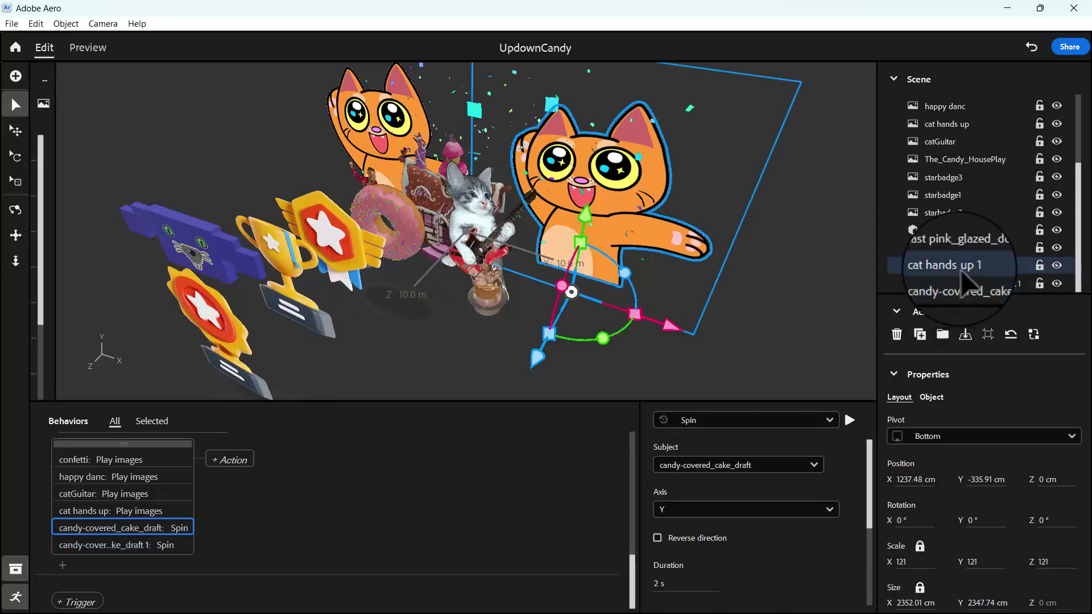
left_click(946, 125)
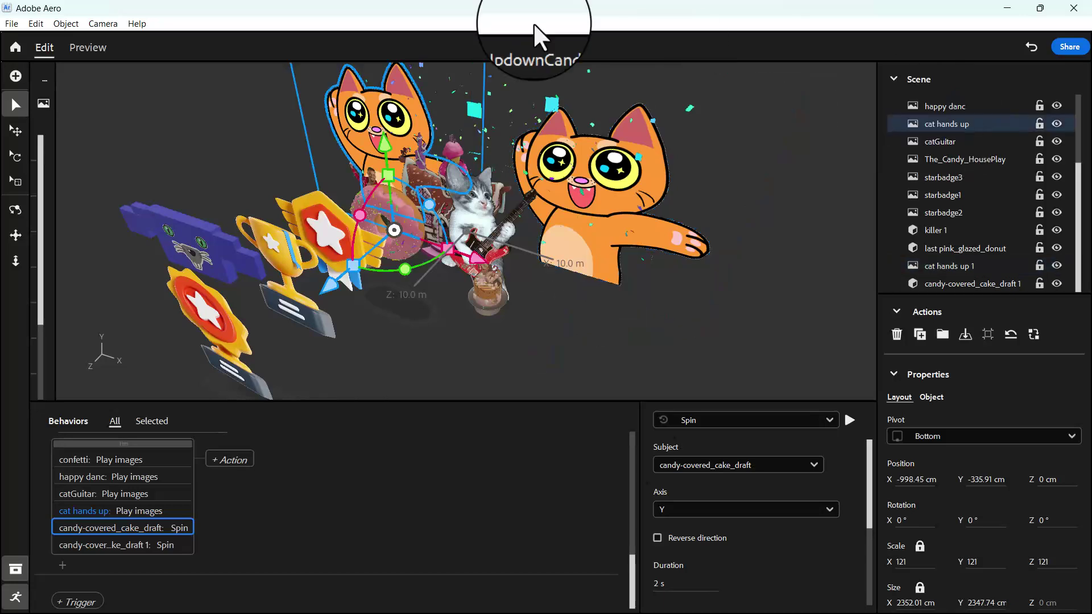
key("Down")
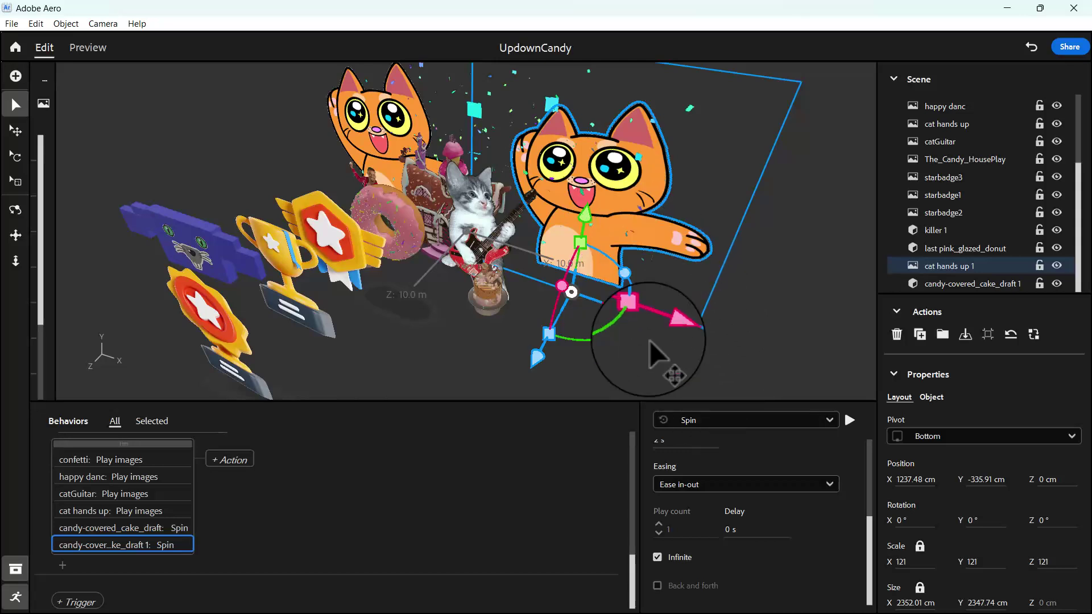
left_click(195, 544)
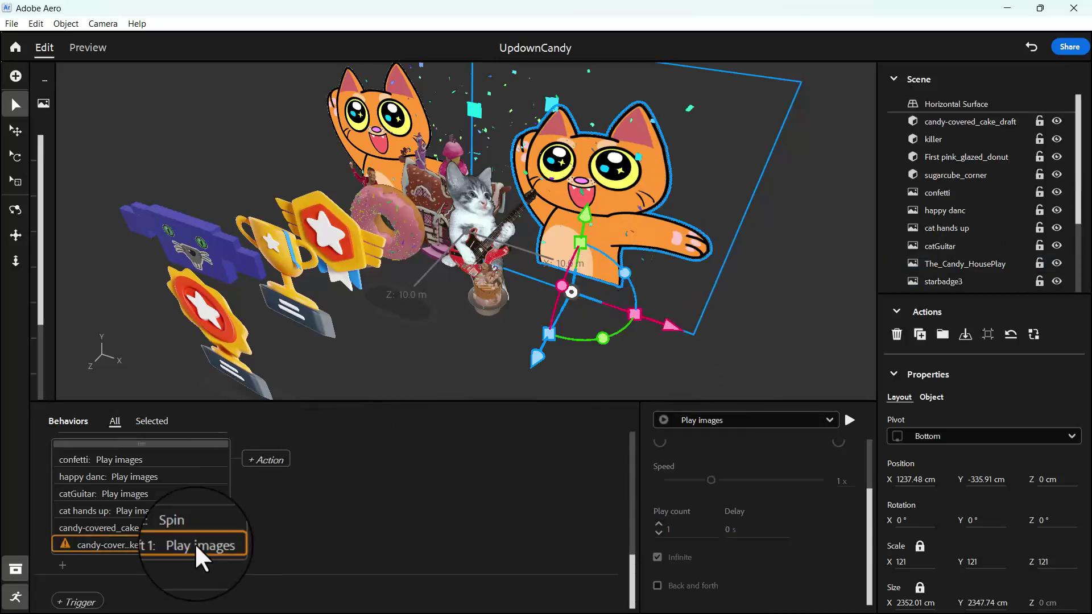
left_click(179, 524)
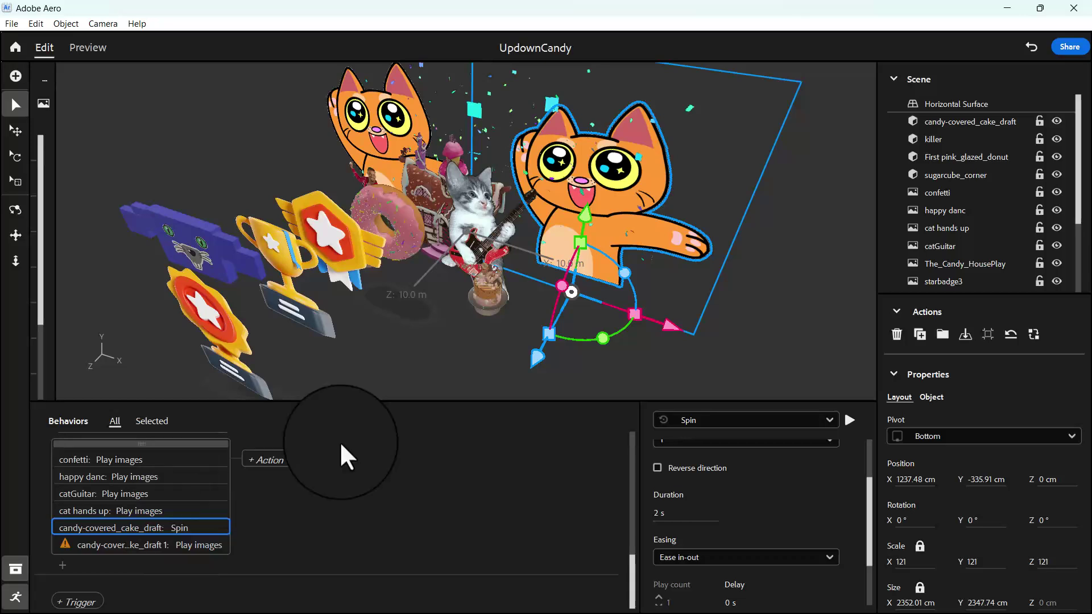
scroll(968, 267, "down", 3)
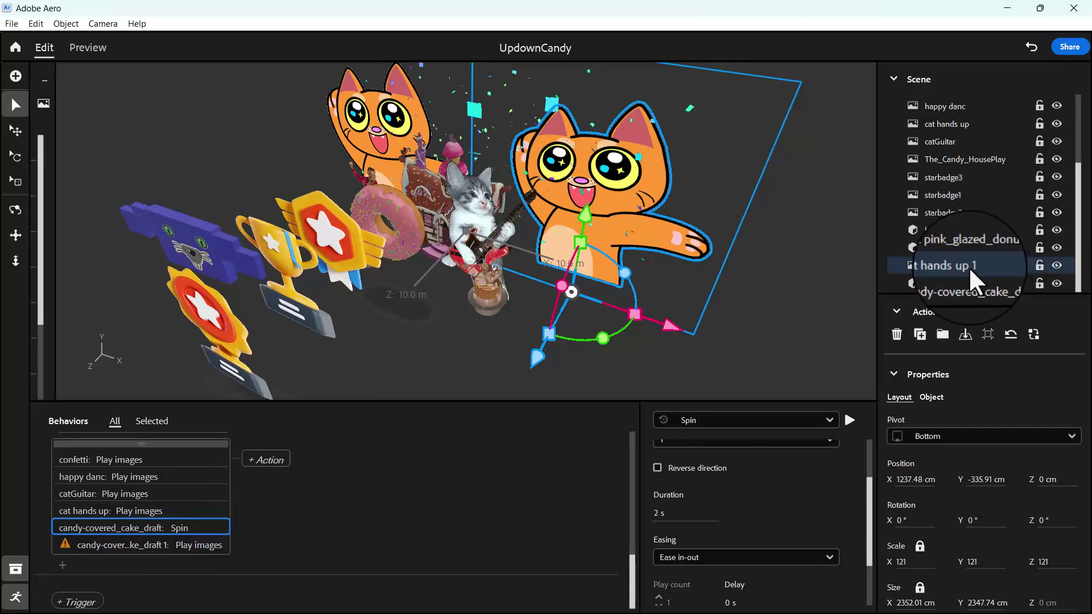
left_click(943, 283)
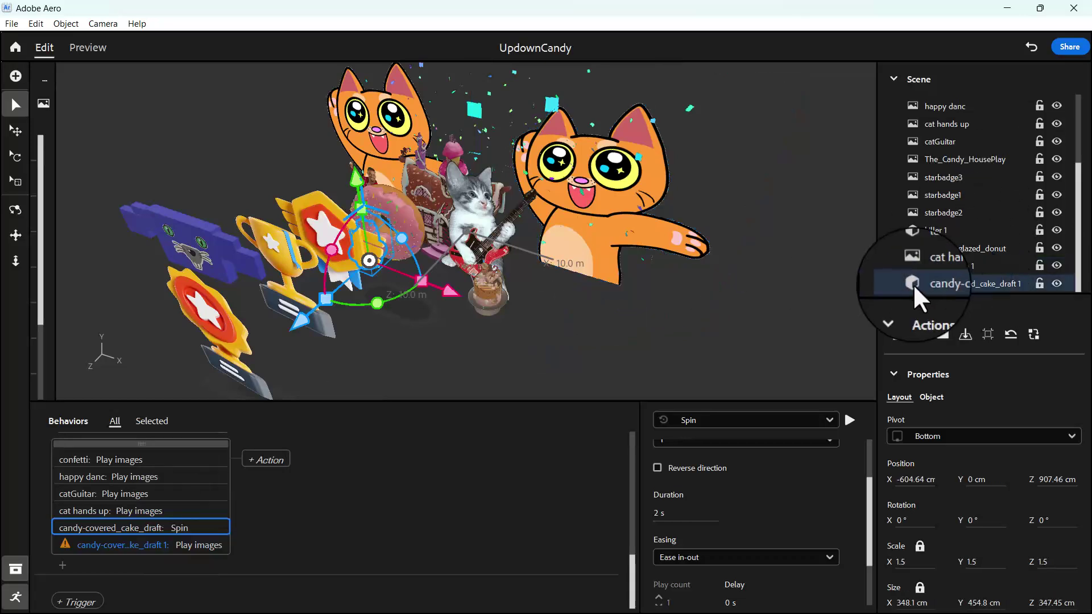
left_click_drag(777, 301, 691, 354)
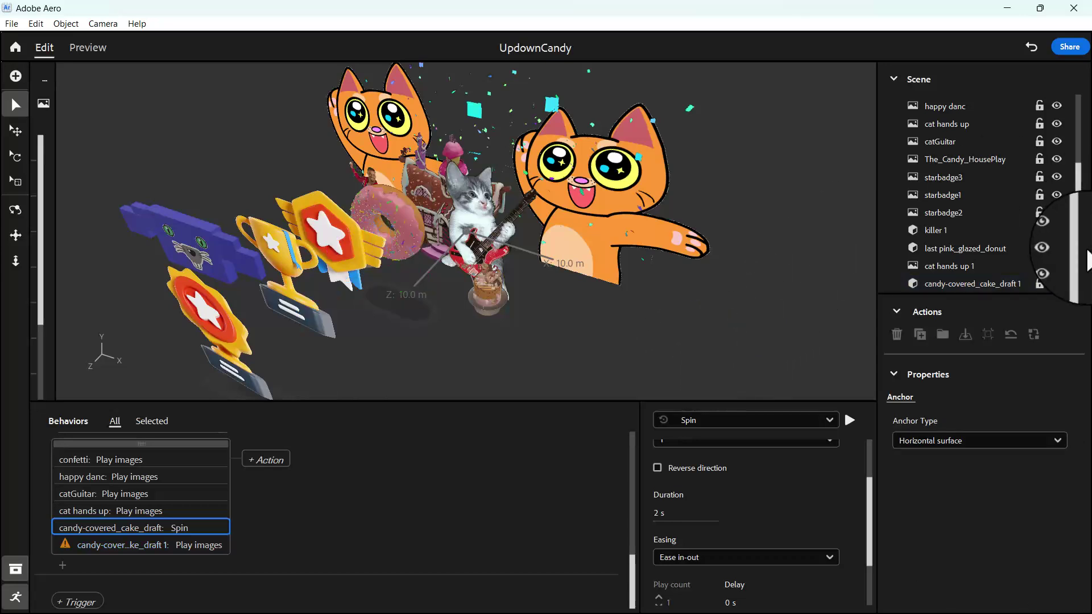
left_click(971, 281)
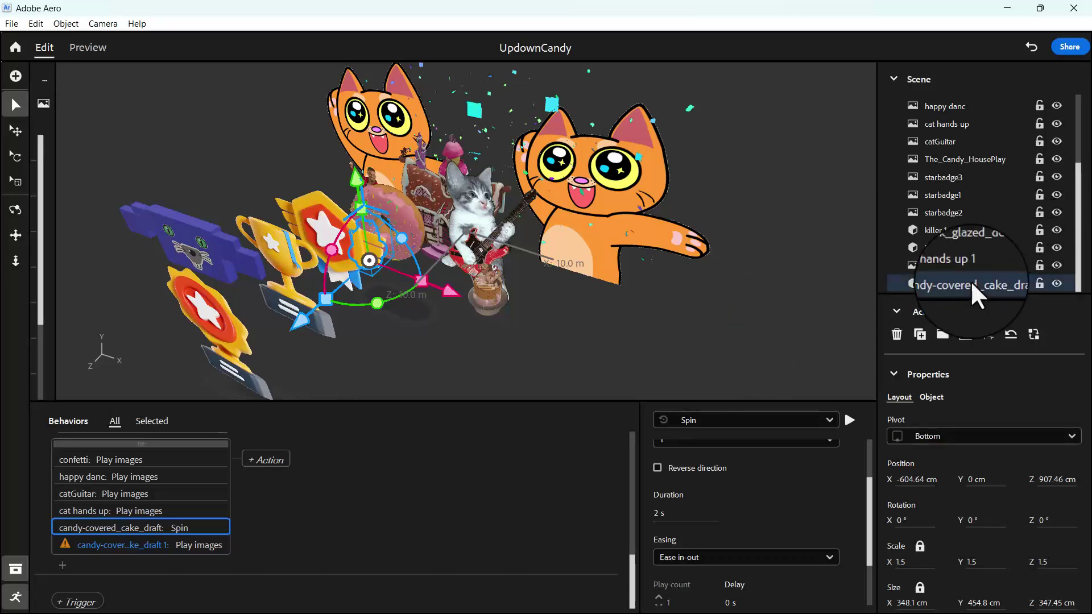
scroll(973, 161, "up", 3)
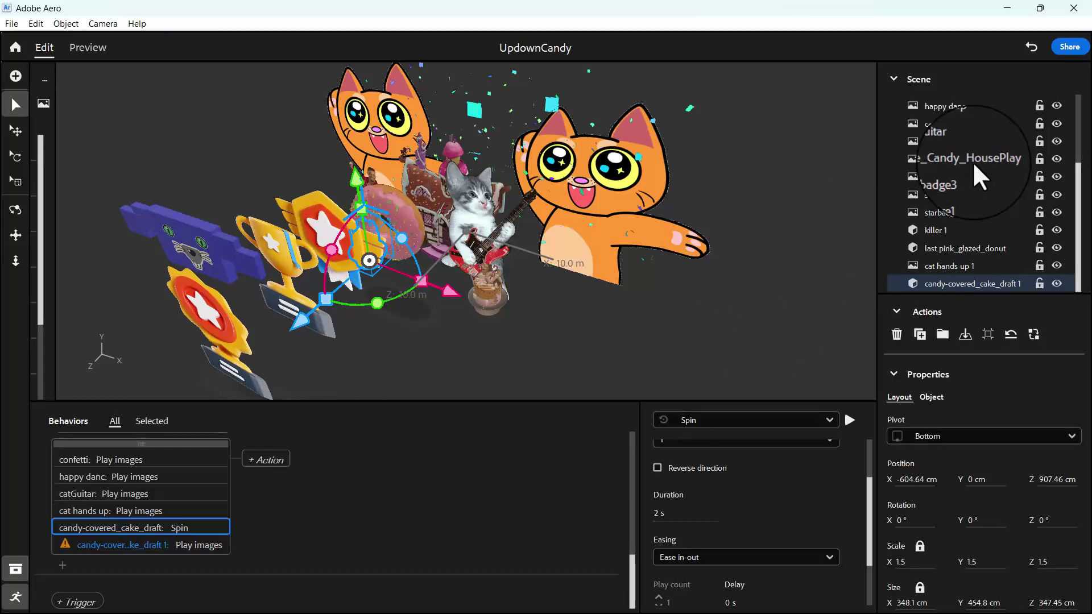
left_click(973, 162)
scroll(971, 162, "up", 3)
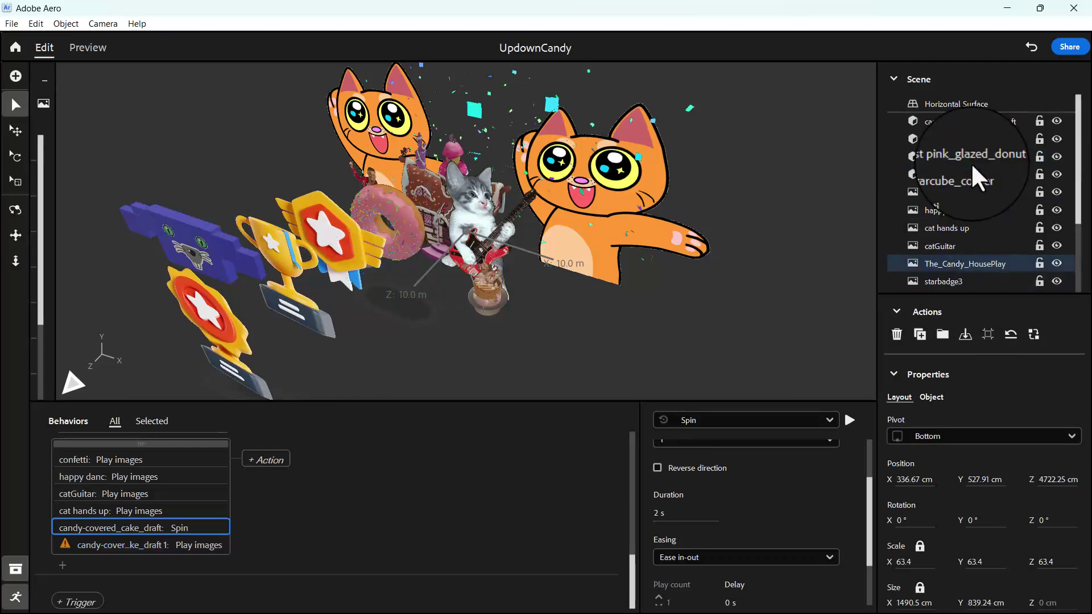
left_click(961, 230)
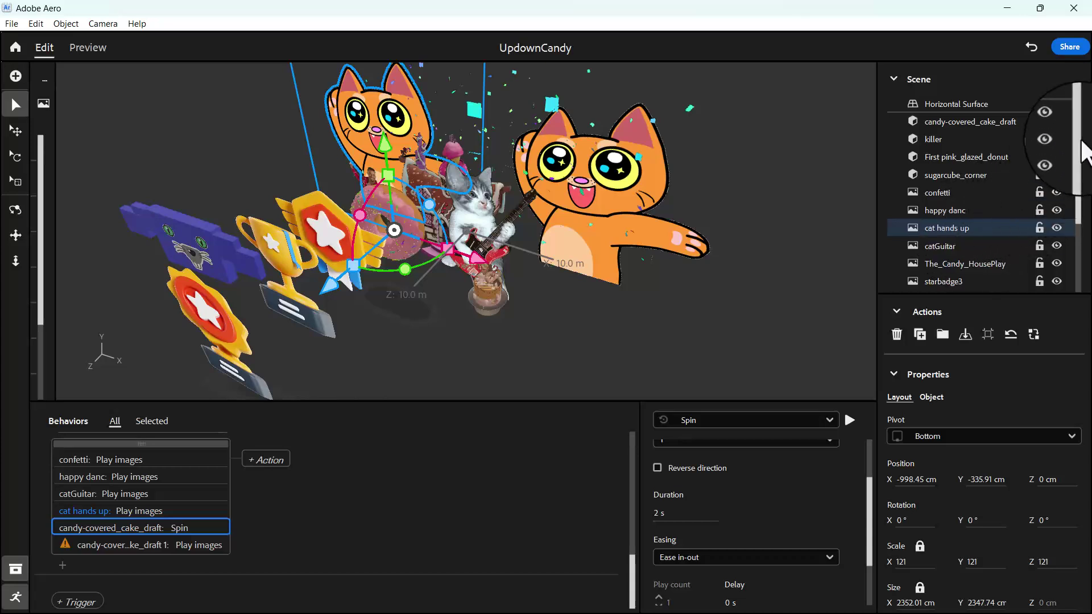
left_click(672, 239)
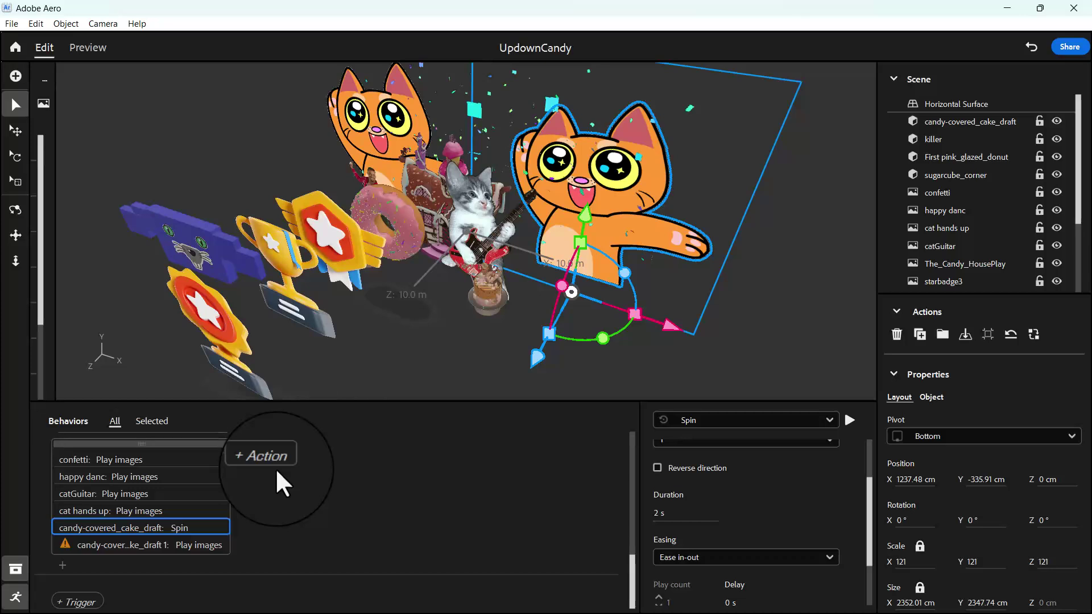
left_click_drag(1081, 216, 1090, 312)
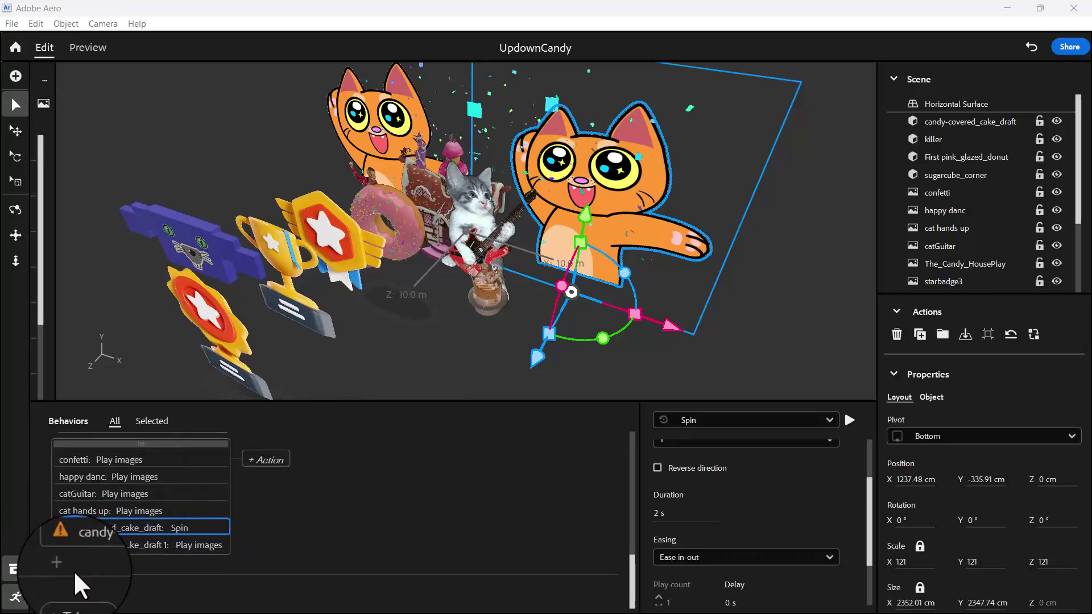
left_click(104, 544)
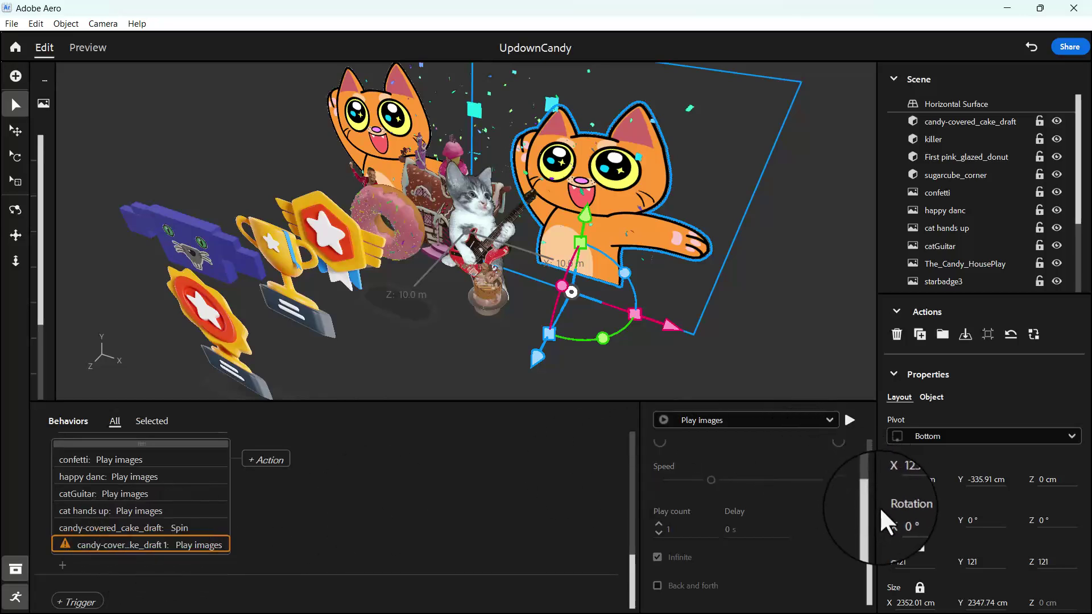
Change the candy-covered_cake_draft 1 action type to Spin and preview its 2 s infinite spin.
left_click(829, 420)
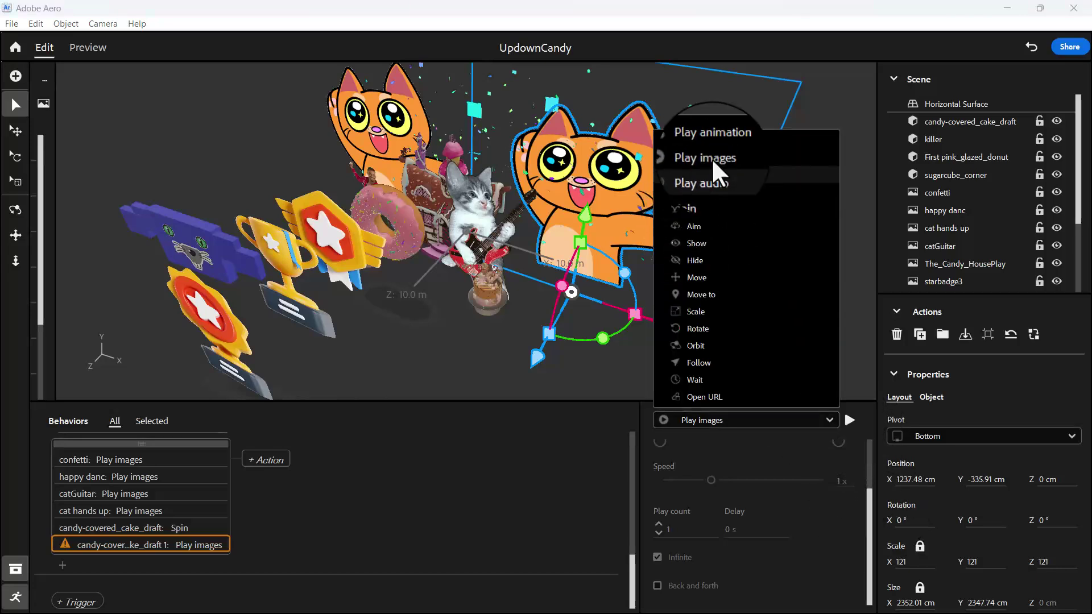
left_click(701, 194)
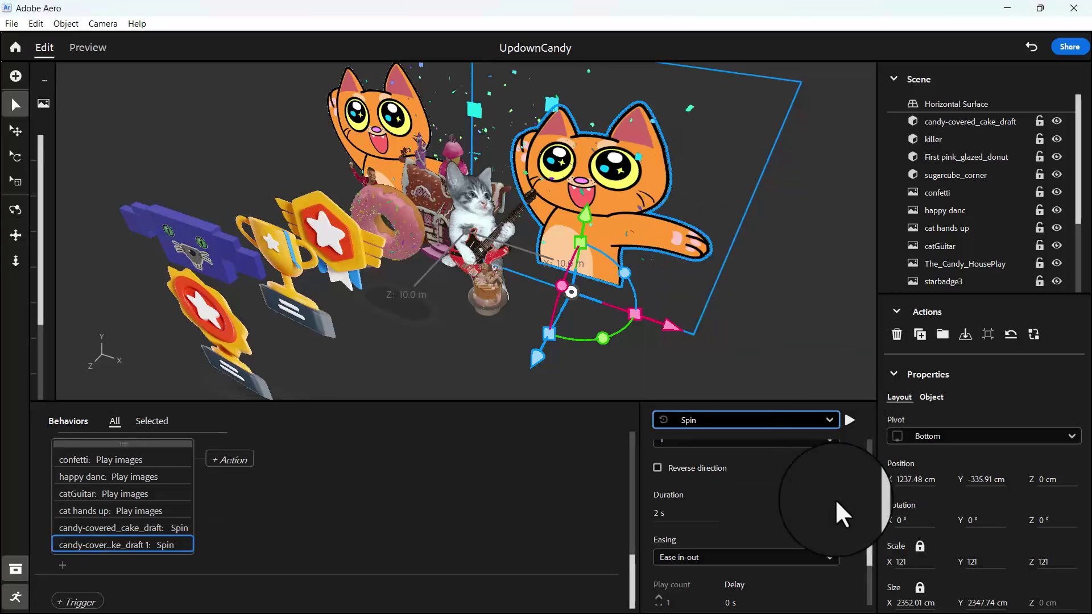
scroll(839, 517, "down", 2)
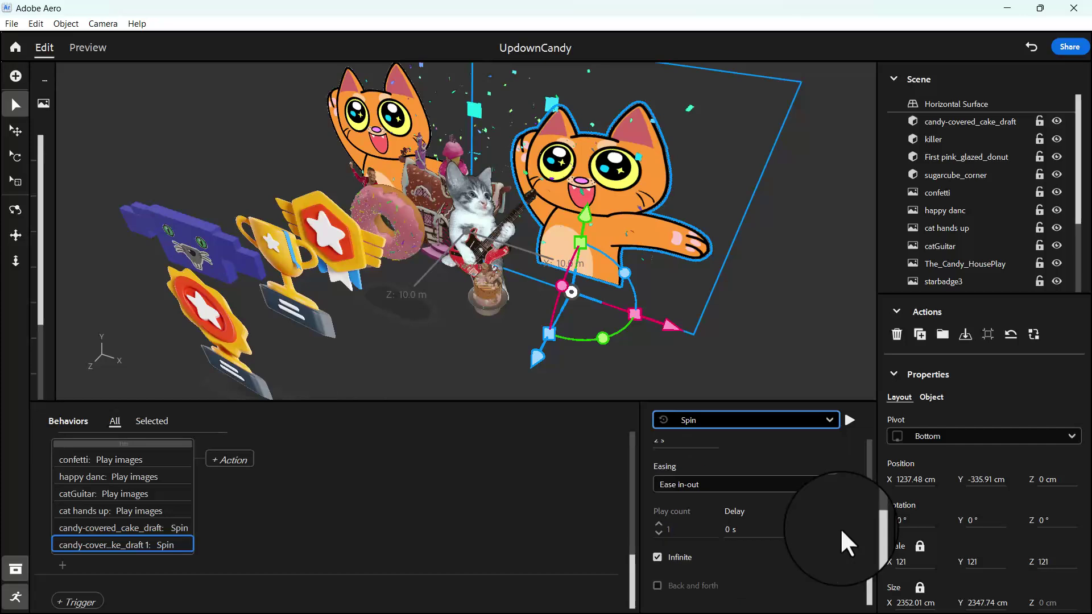
left_click(849, 420)
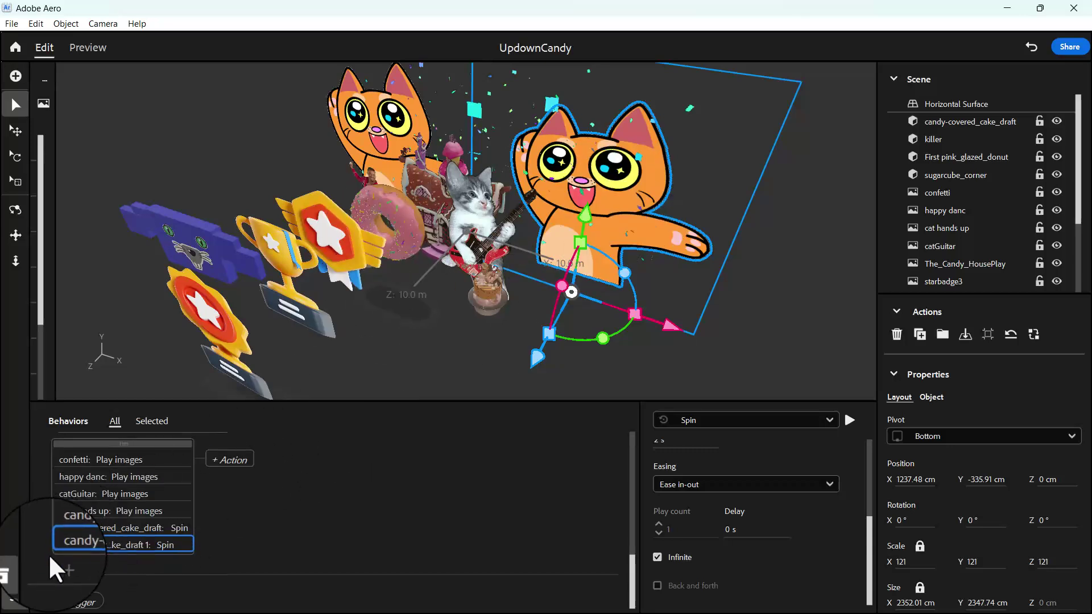
Add a Play images action for cat hands up 1, set it to loop infinitely, and preview it.
left_click(62, 564)
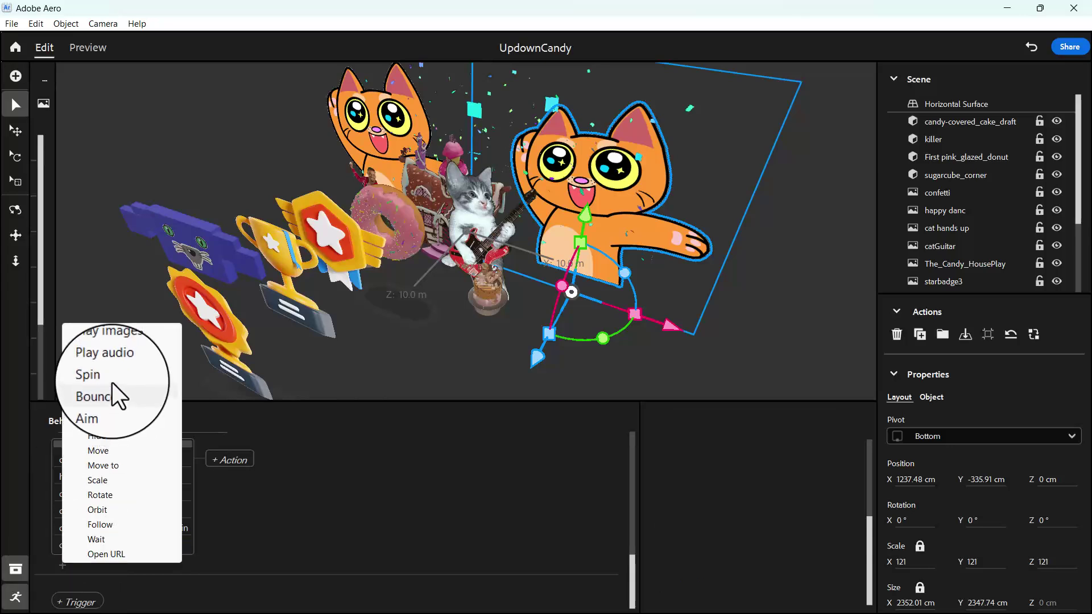
left_click(114, 349)
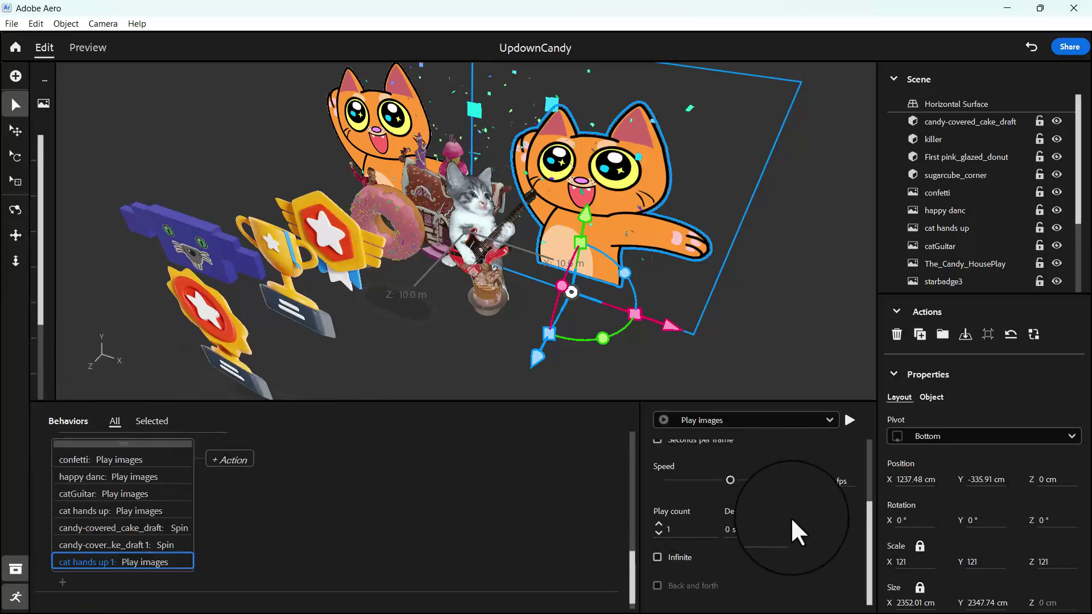
scroll(792, 520, "up", 2)
scroll(793, 521, "down", 2)
left_click(658, 557)
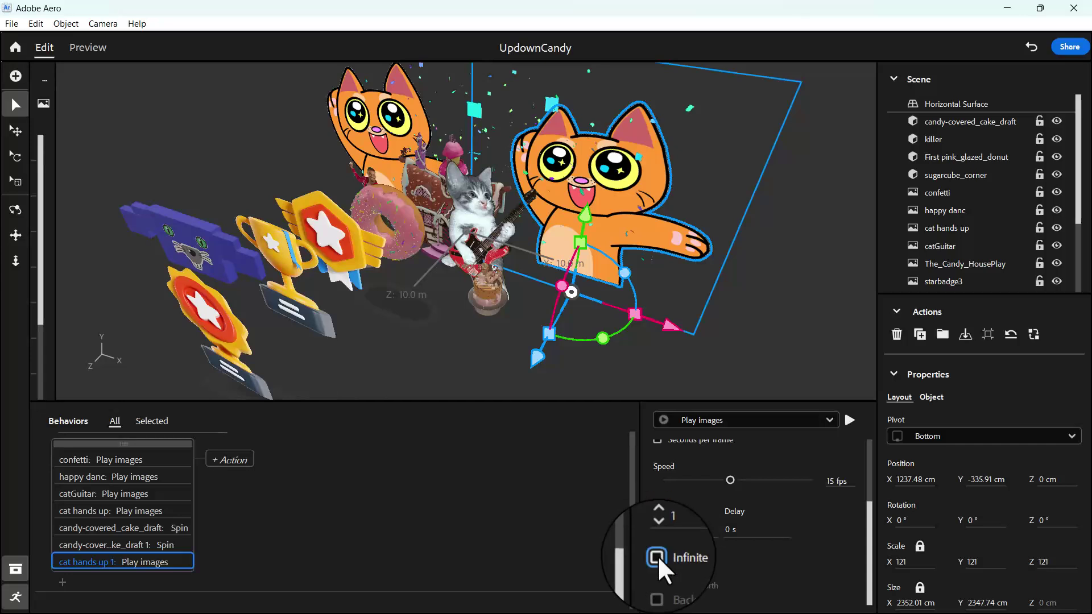
left_click(850, 420)
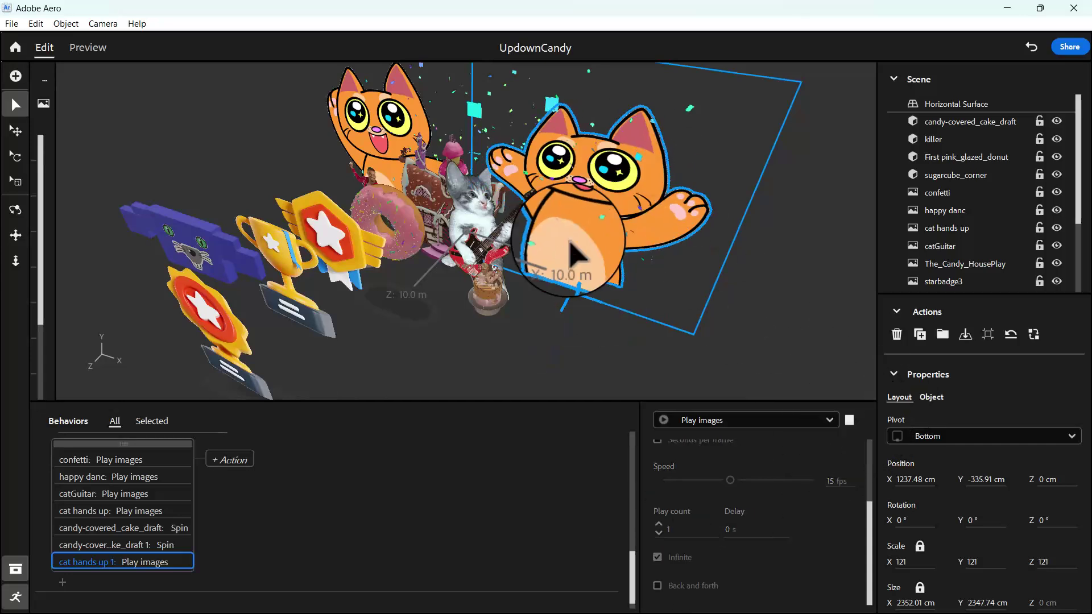
Orbit around the scene, checking the happy danc dancer, and select the last pink glazed donut.
left_click(572, 332)
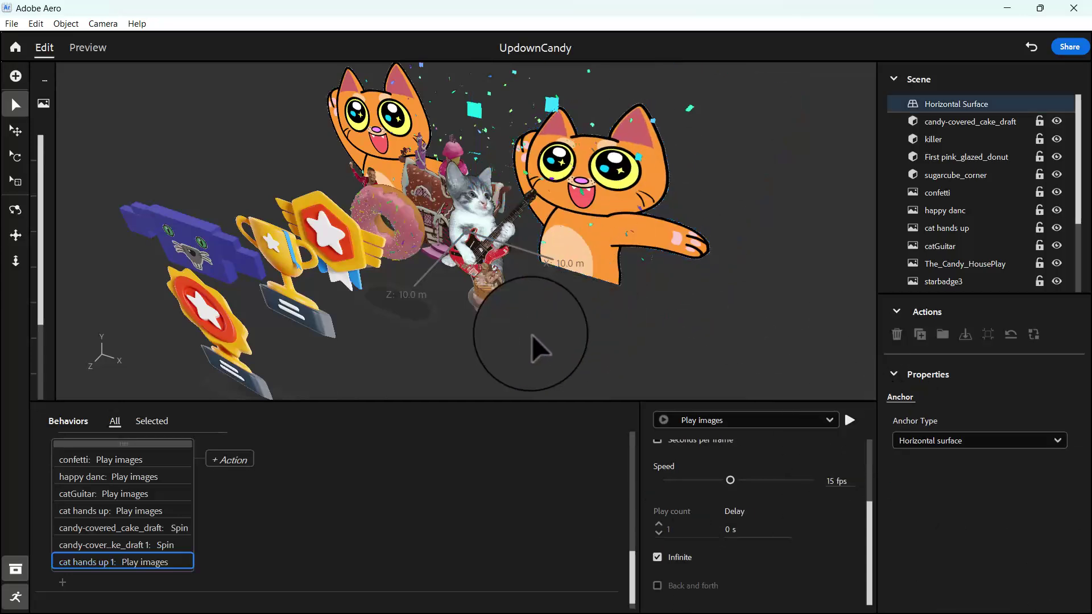
key("o")
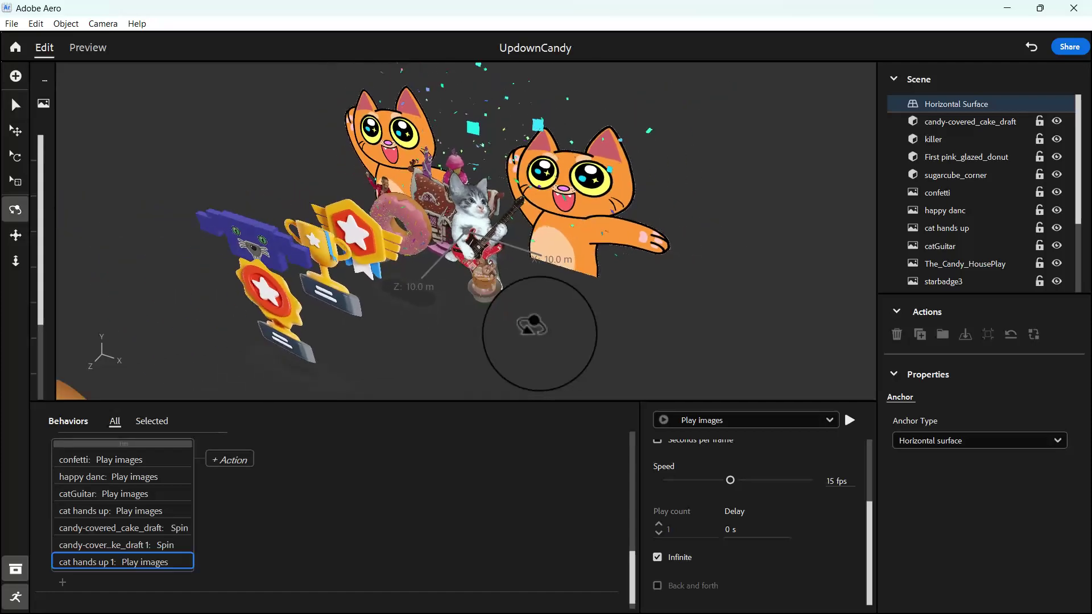
left_click_drag(532, 325, 617, 317)
key("v")
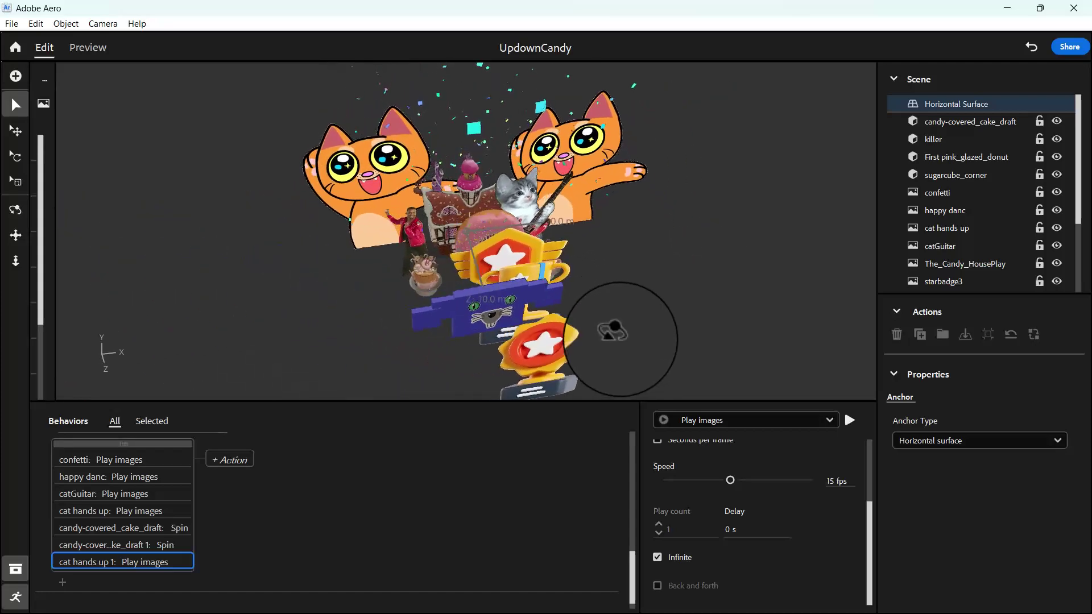
left_click(413, 232)
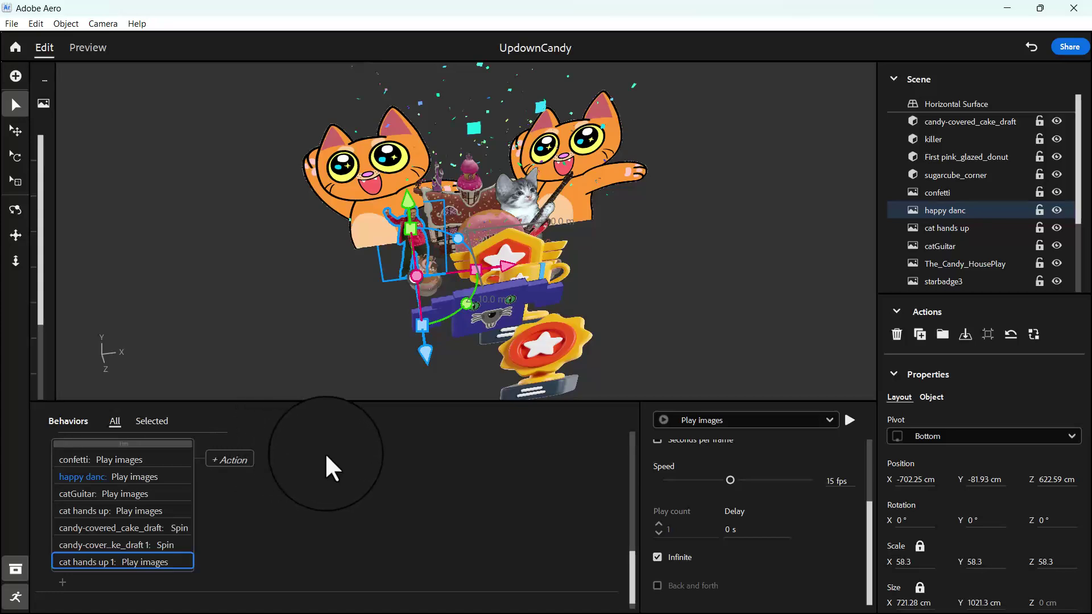
left_click(336, 361)
key("o")
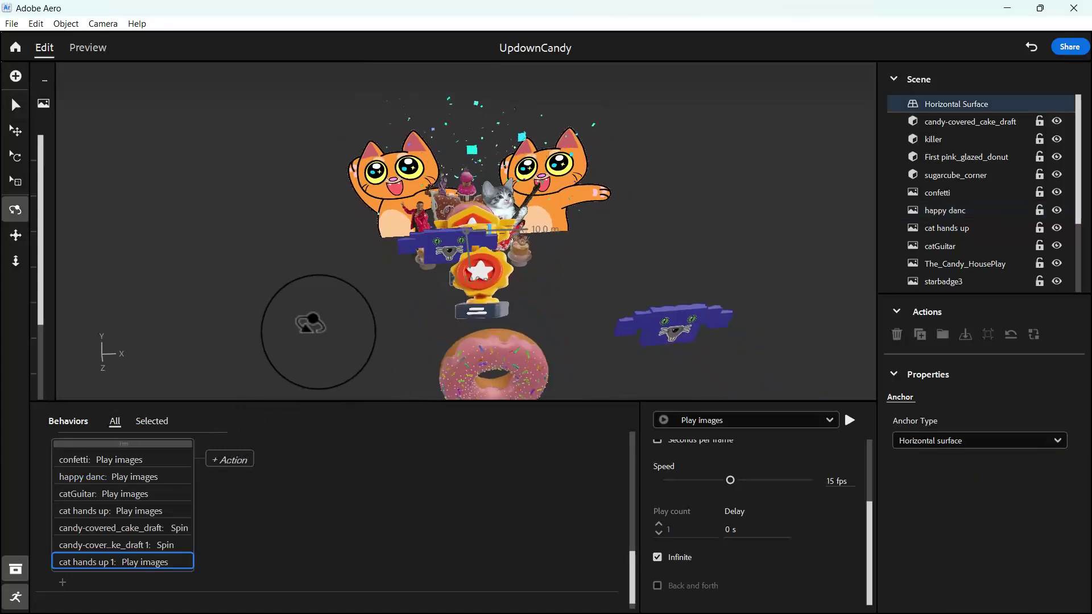
left_click_drag(310, 323, 207, 341)
key("v")
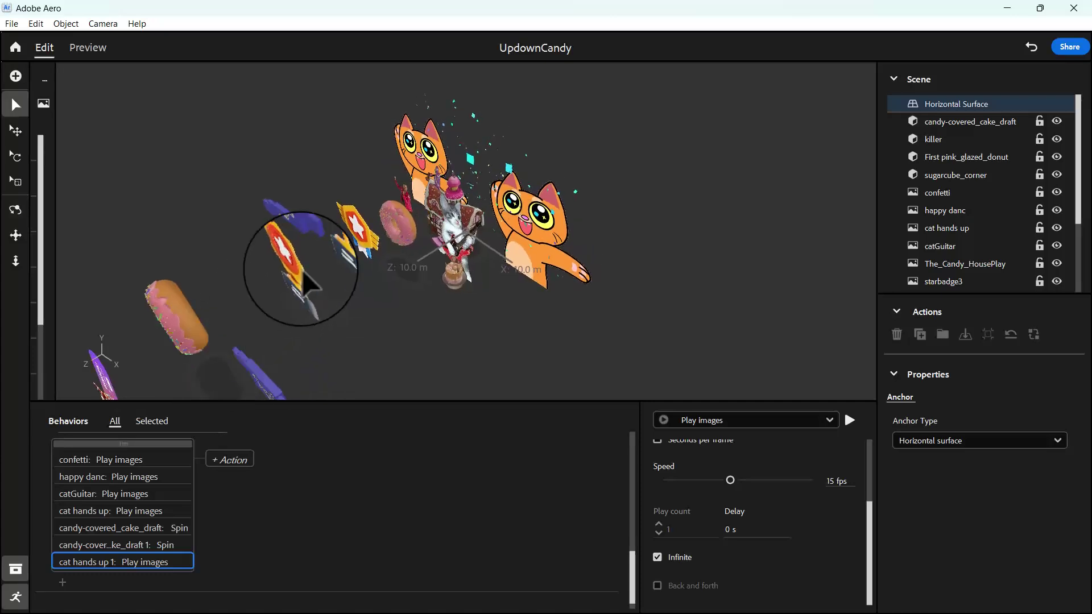
left_click(405, 221)
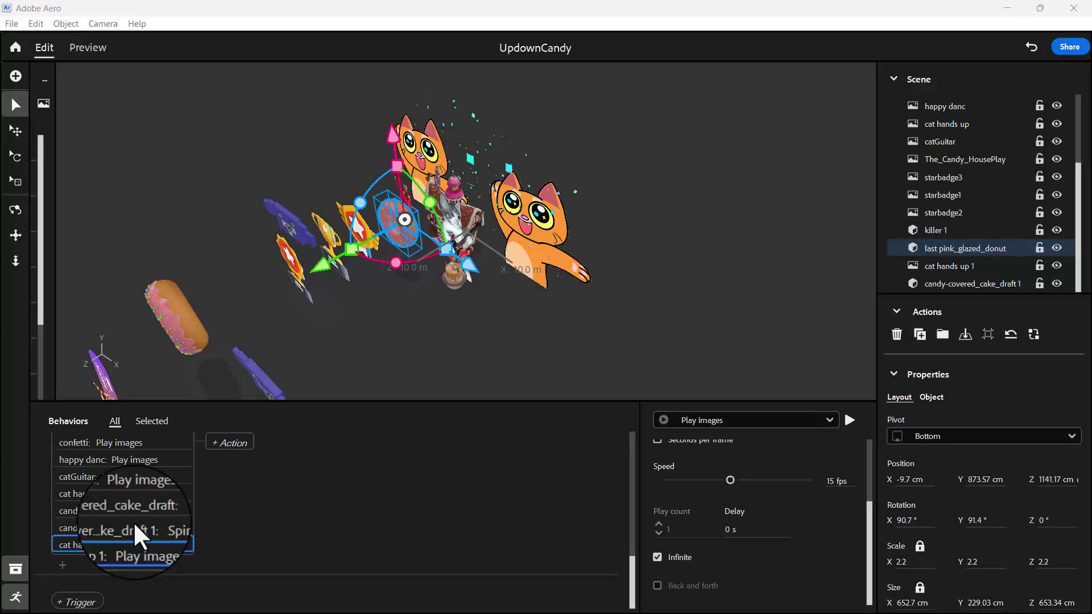
Add a Hide action for last pink_glazed_donut with a 0.2 s Scale effect, Ease in.
left_click(61, 564)
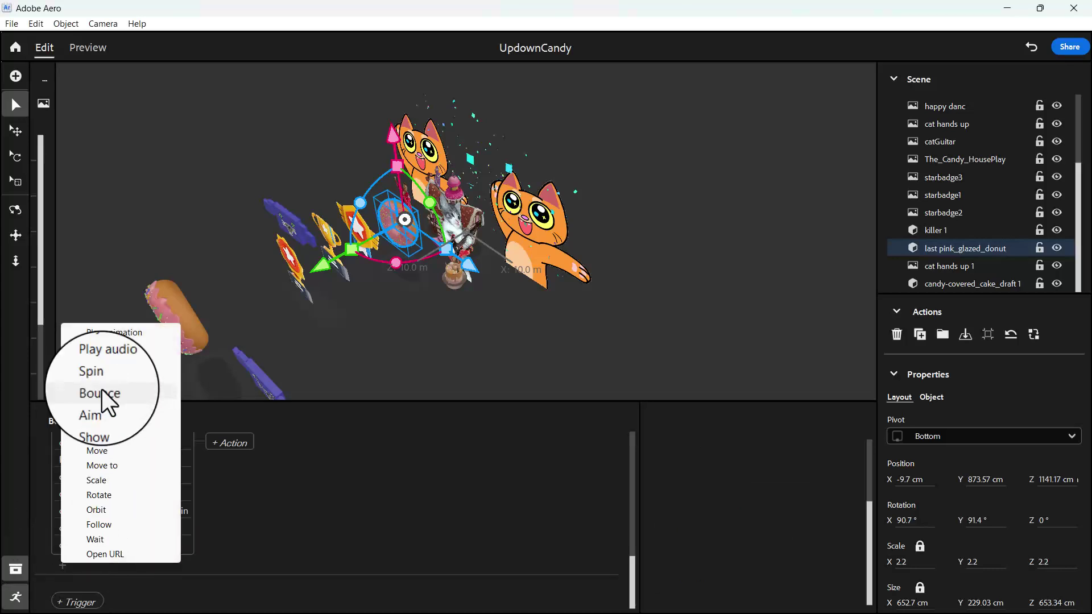
left_click(99, 437)
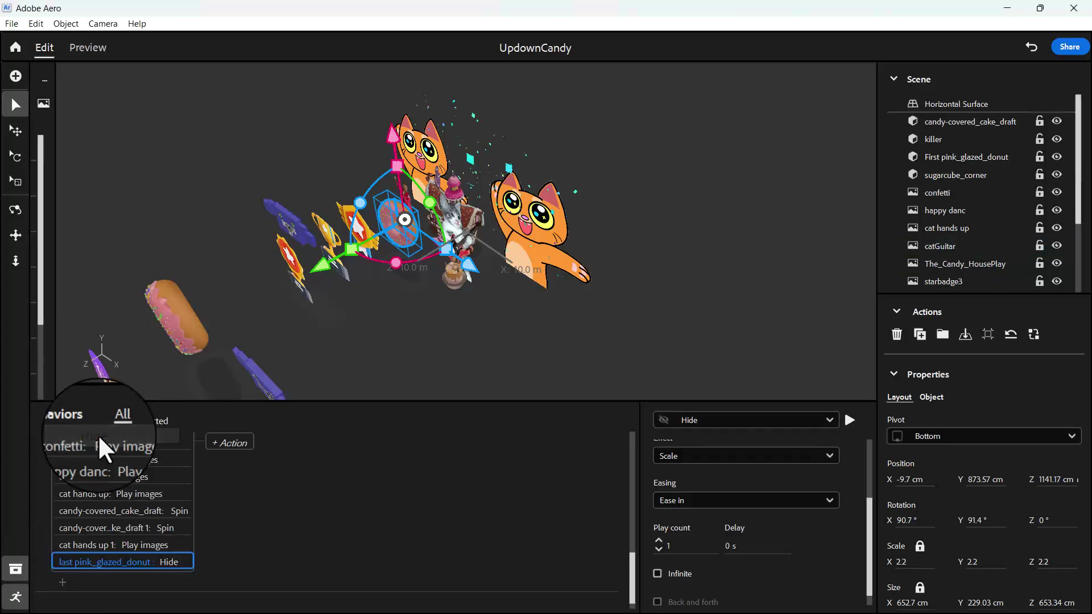
scroll(753, 502, "up", 2)
scroll(752, 501, "down", 3)
scroll(753, 502, "up", 3)
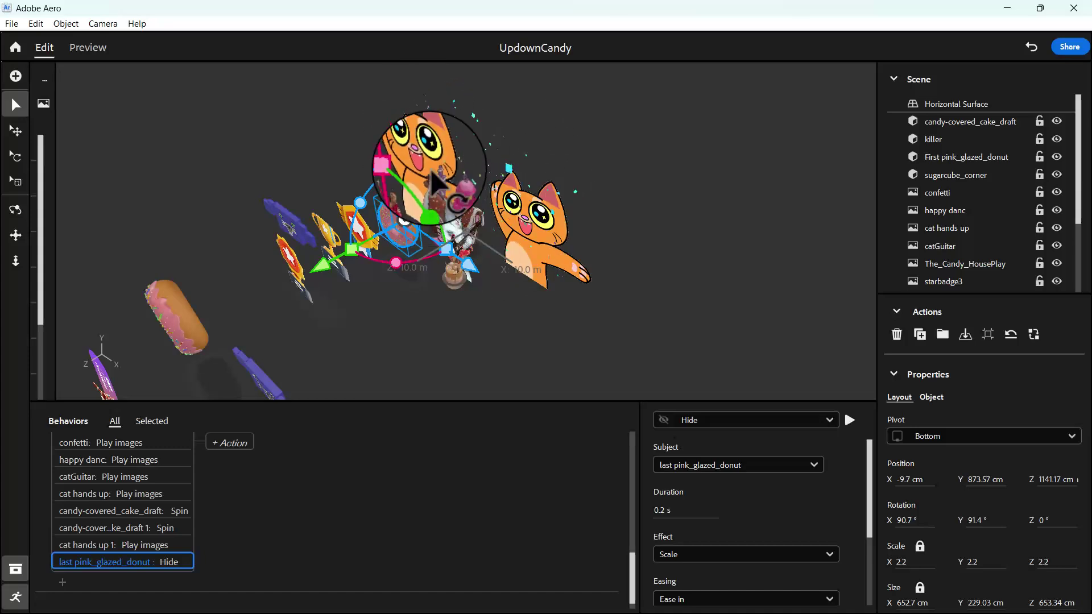
left_click_drag(500, 260, 500, 261, "alt")
left_click_drag(500, 256, 728, 246, "alt")
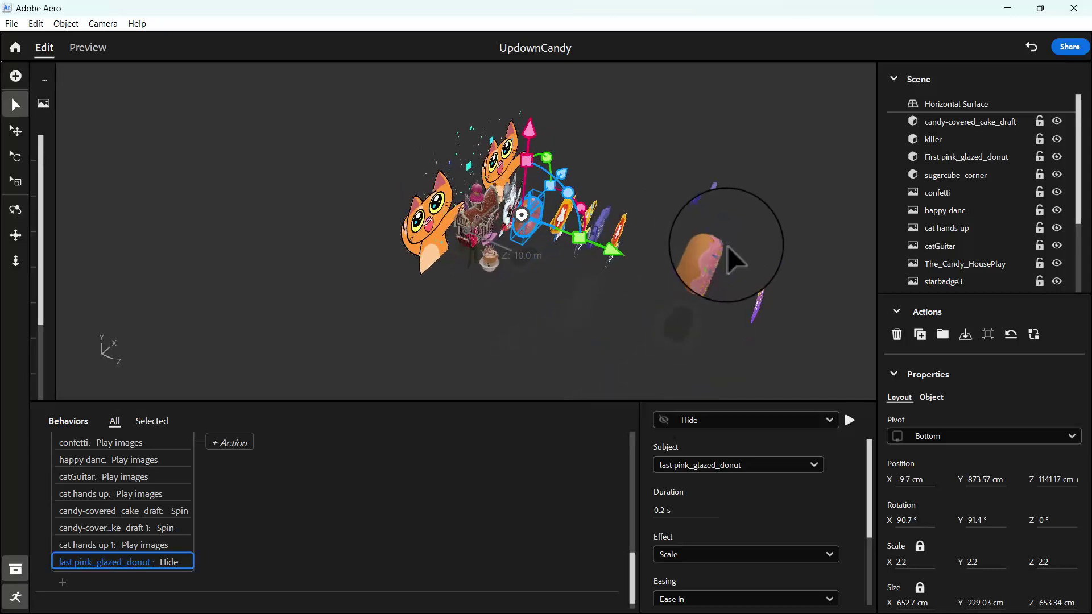